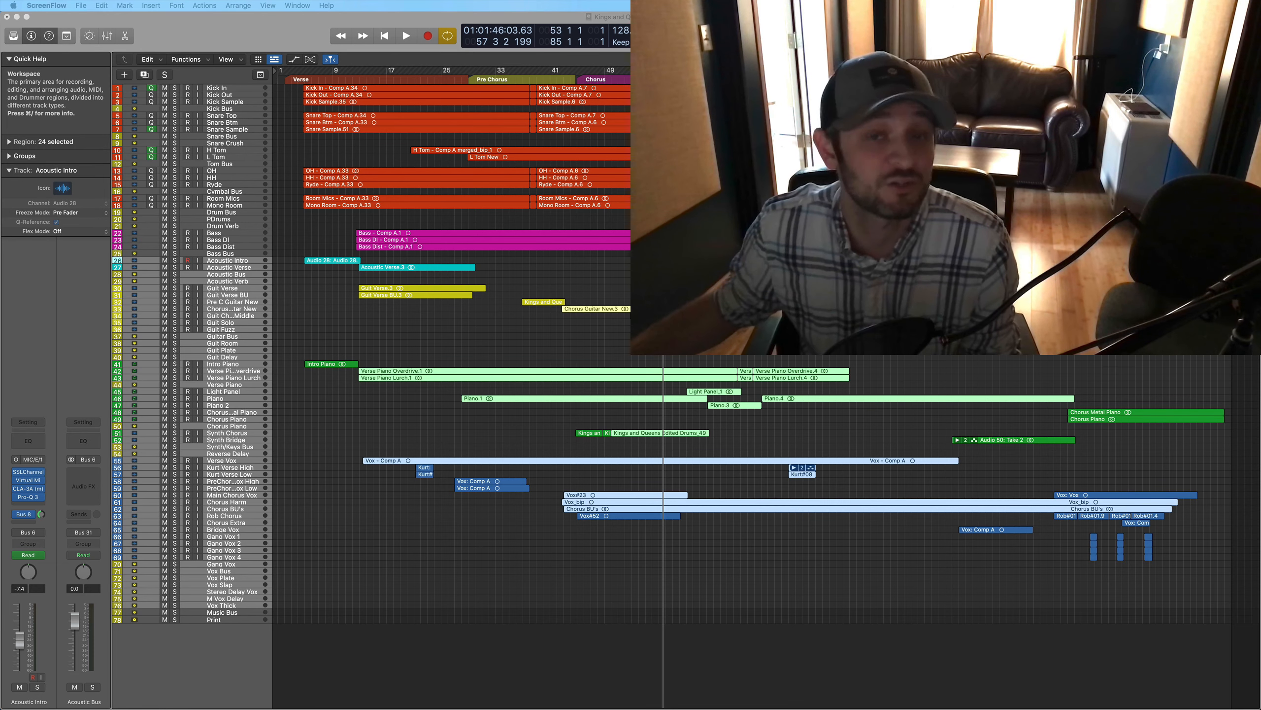
Play the song from bar 53, toggling mute on the selected tracks from Acoustic Intro downward to compare drums and bass with the full mix.
{"action": "left_click", "coordinate": [633, 71]}
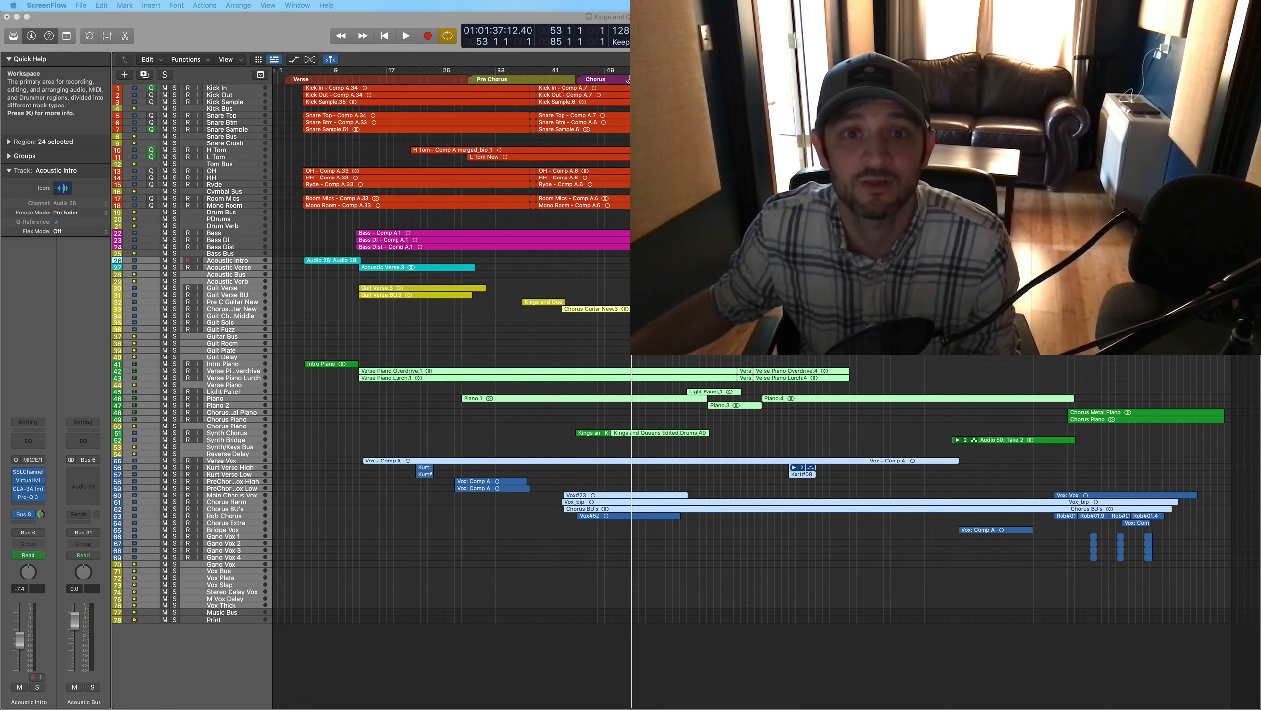
{"action": "key", "text": "space"}
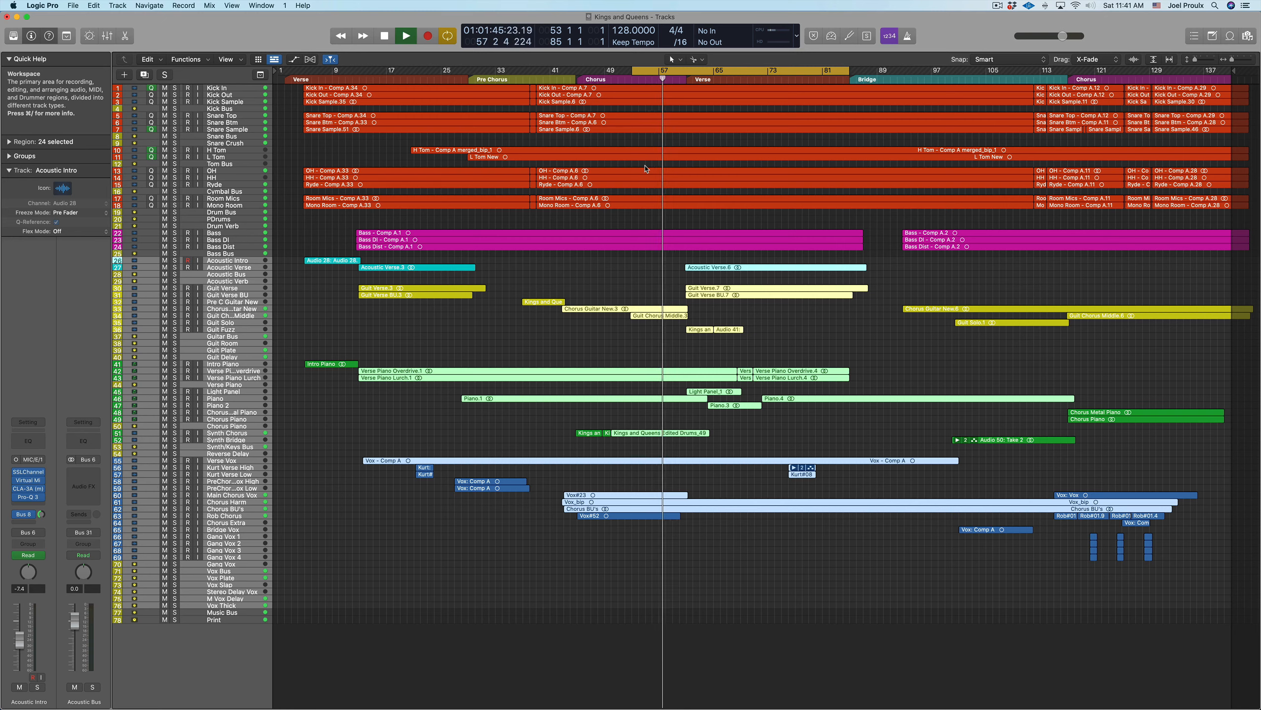
{"action": "left_click", "coordinate": [248, 261]}
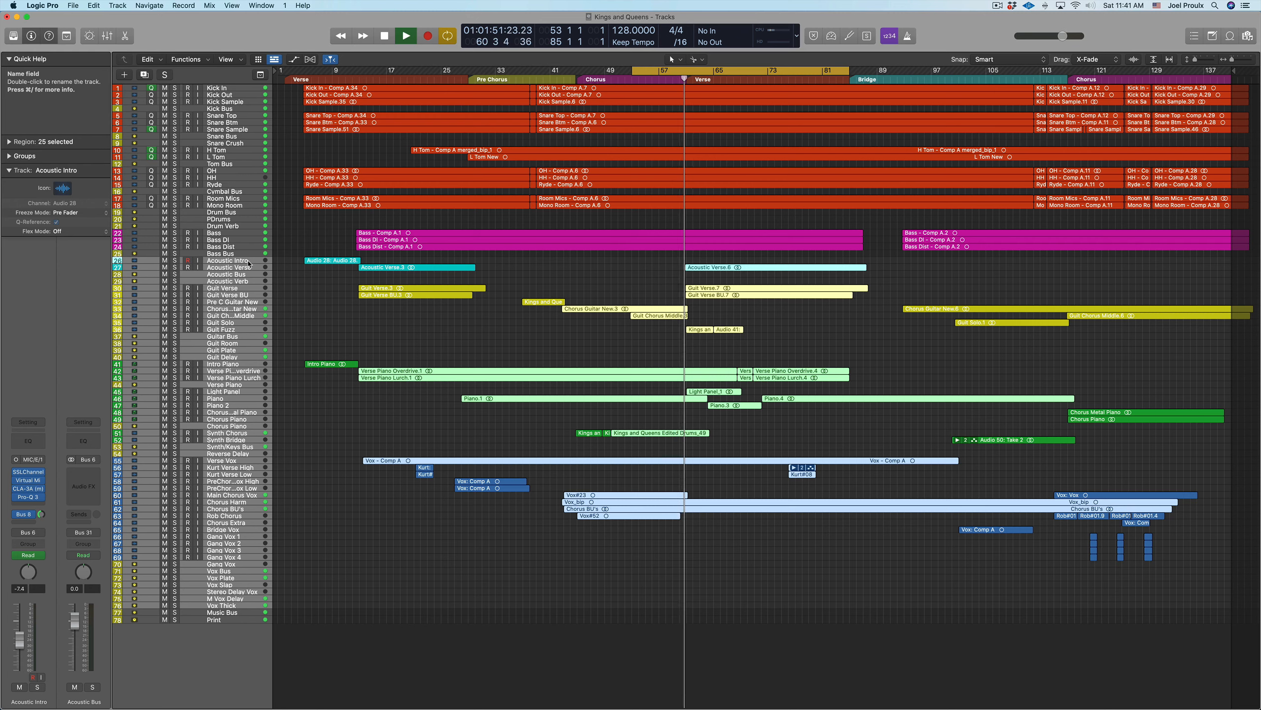
{"action": "key", "text": "ctrl+m"}
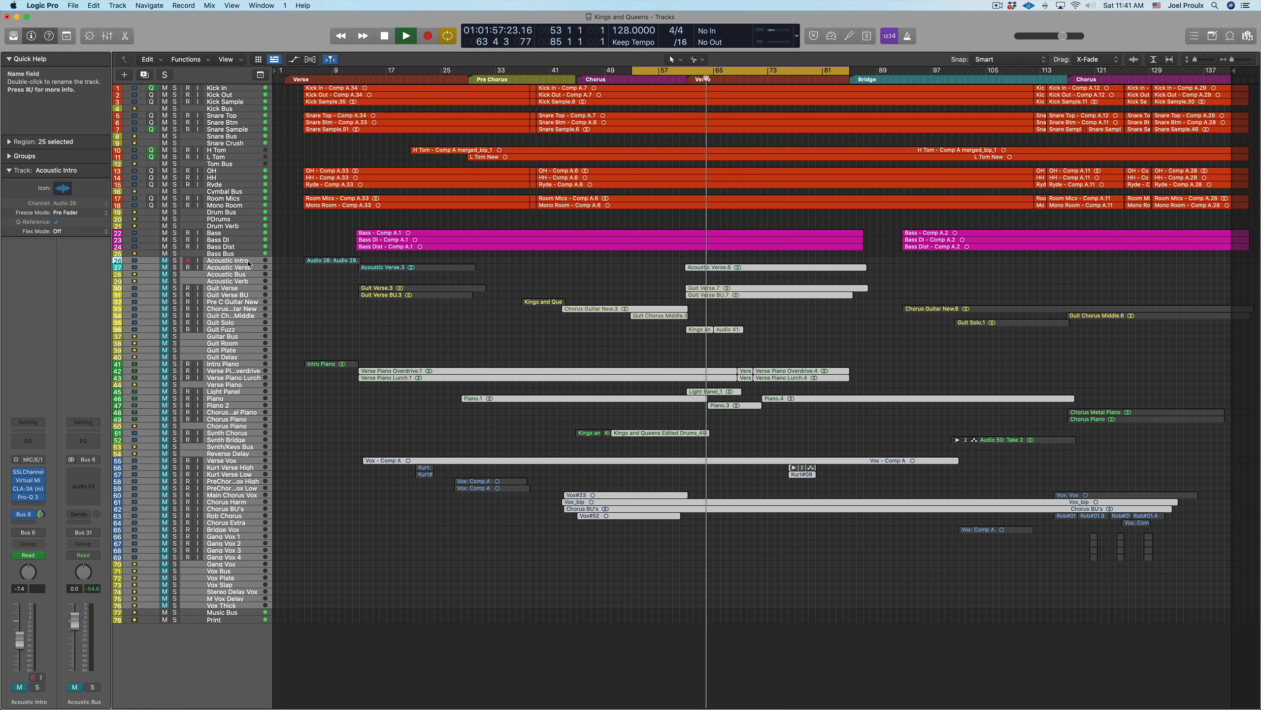
{"action": "key", "text": "m"}
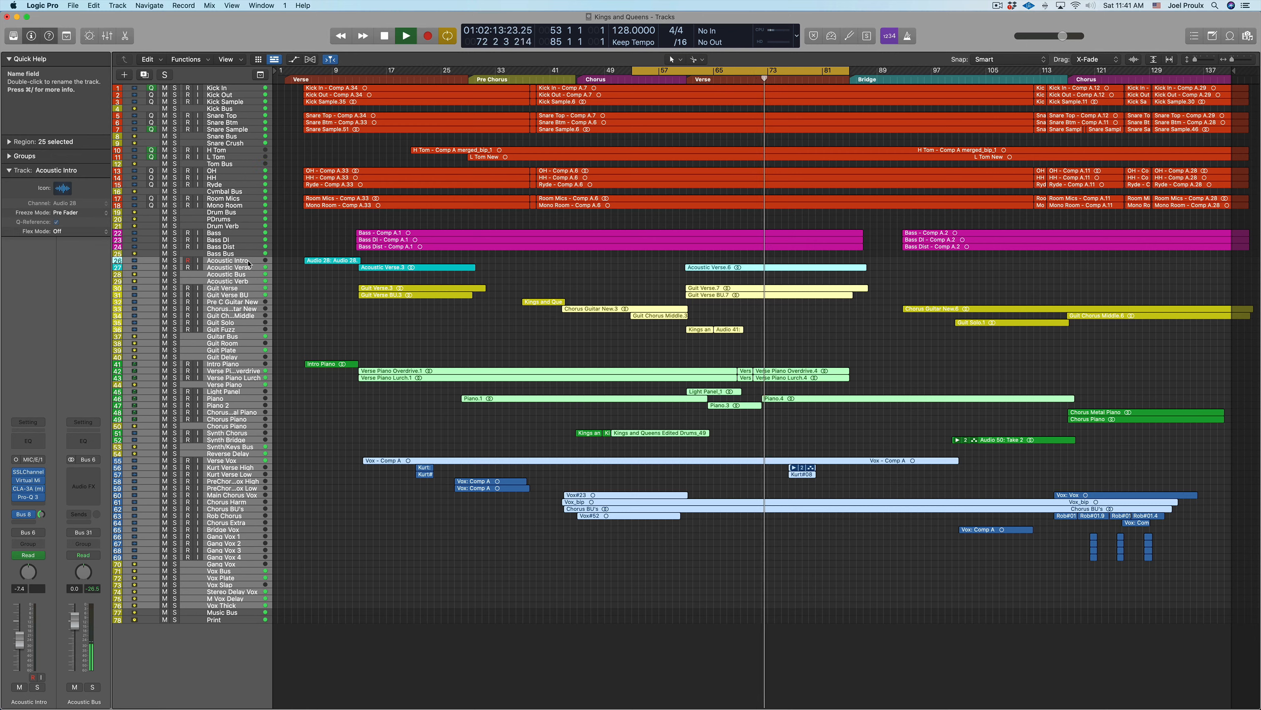
{"action": "key", "text": "ctrl+m"}
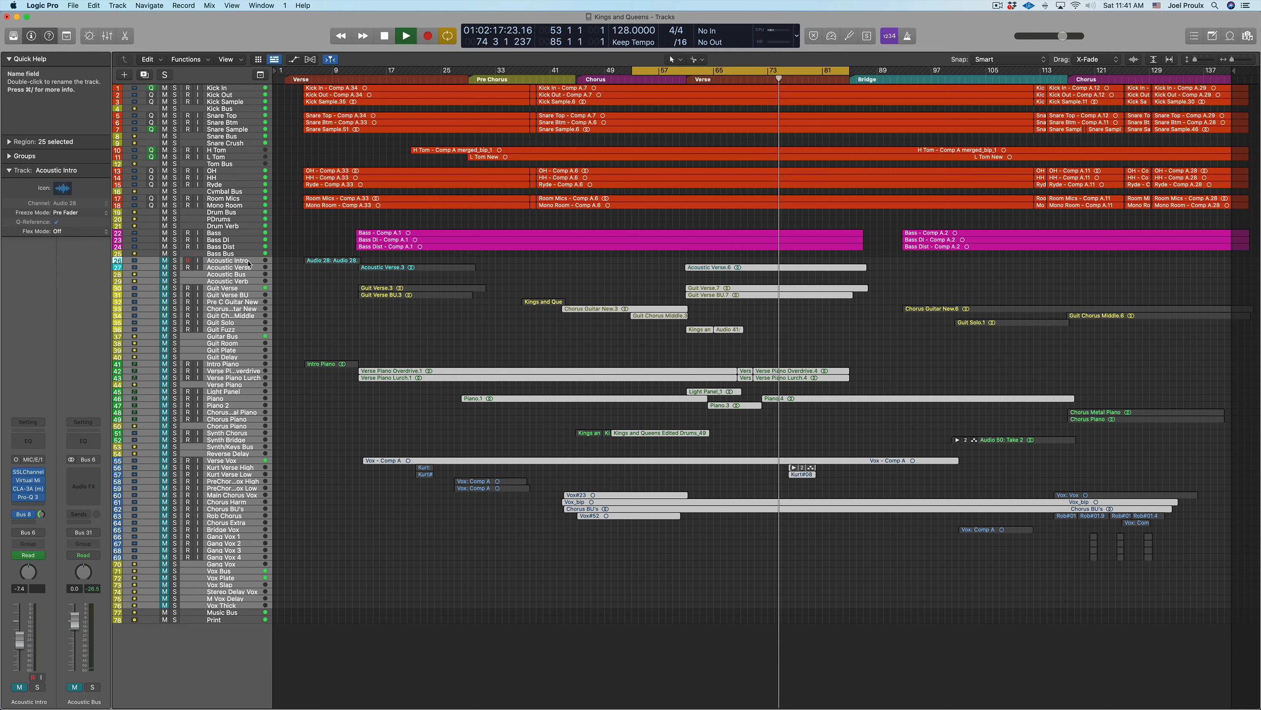
{"action": "key", "text": "ctrl+m"}
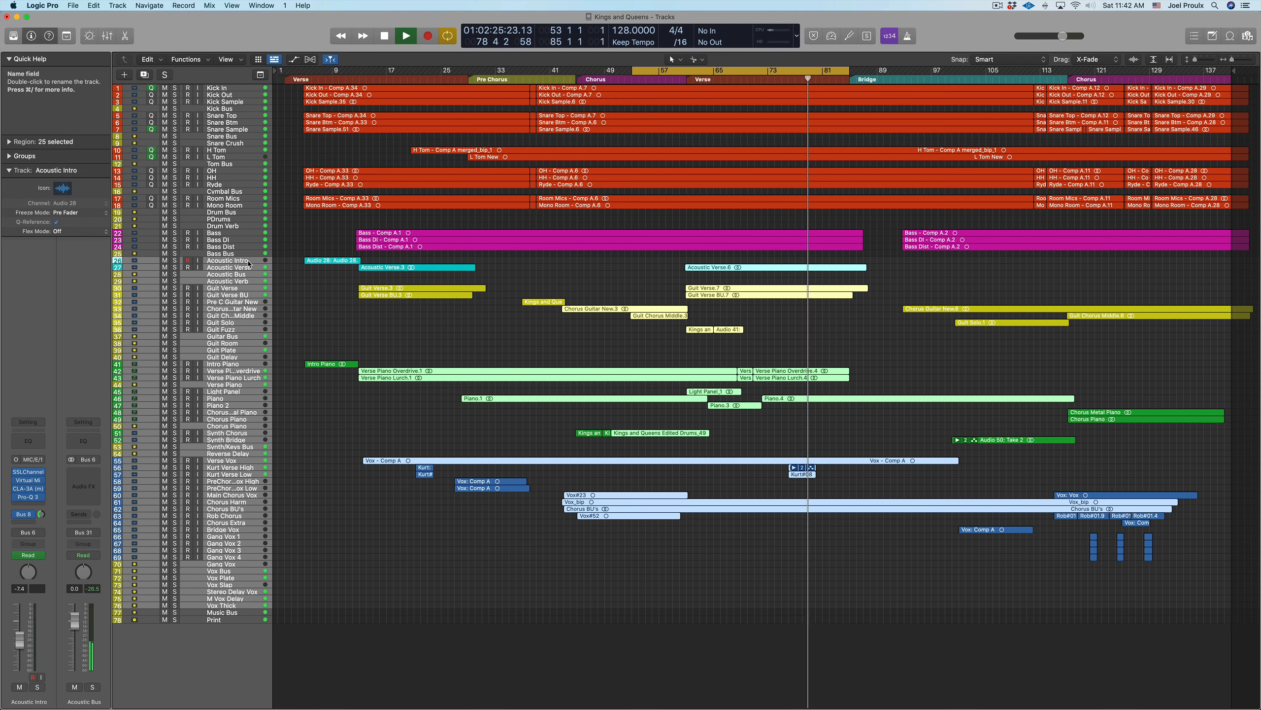
{"action": "key", "text": "ctrl+m"}
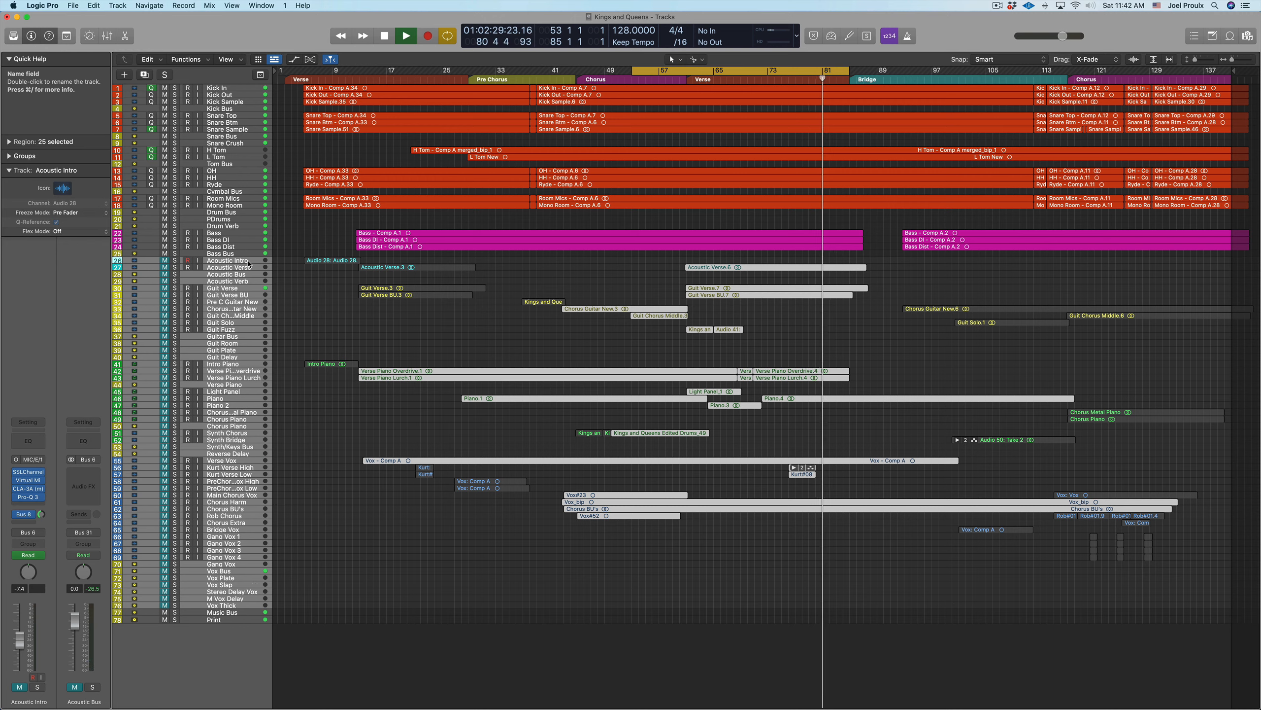
{"action": "key", "text": "ctrl+m"}
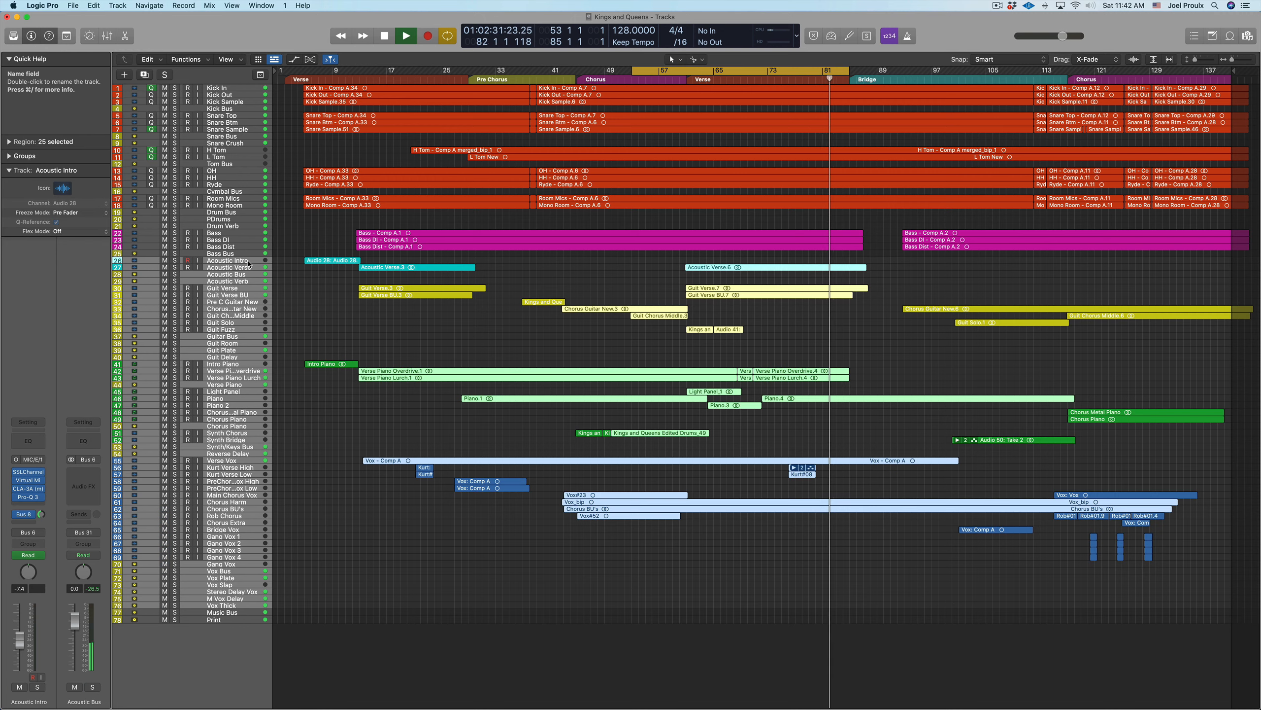
{"action": "key", "text": "space"}
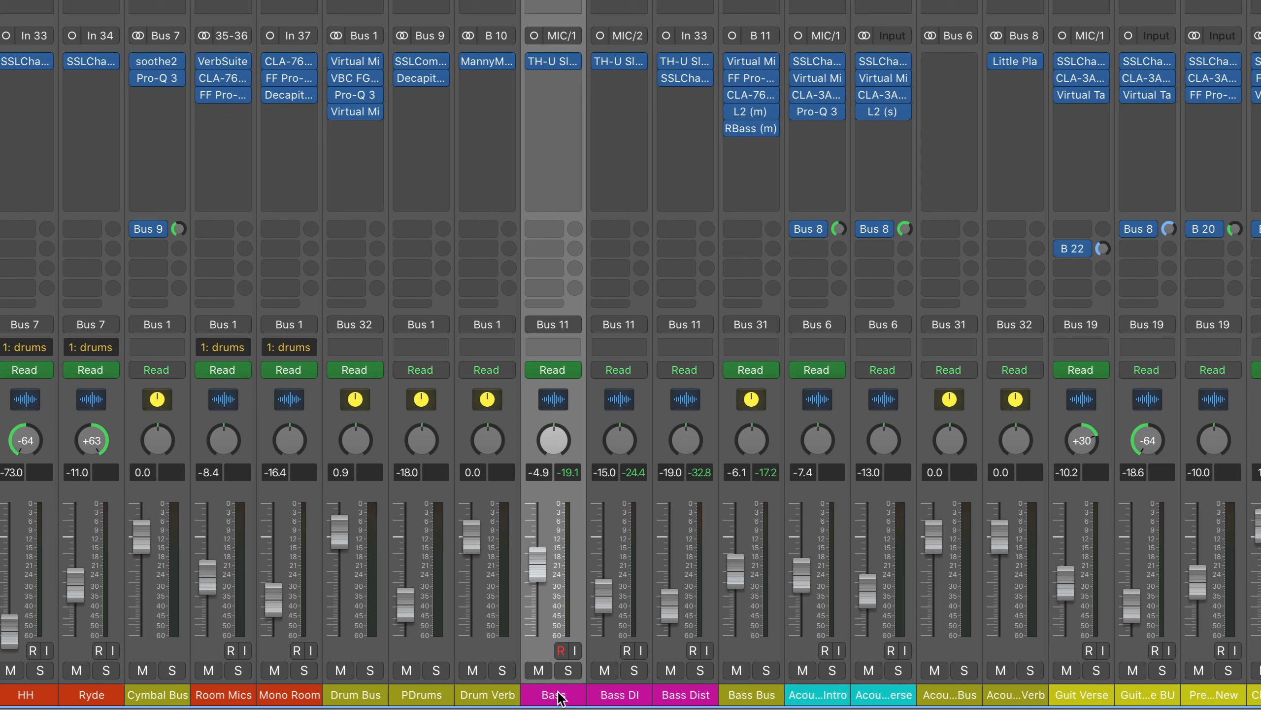
Review the Bass, Bass DI and Bass Dist channel strips in the mixer, individually and together, along with the Bass Bus.
{"action": "left_click", "coordinate": [618, 694]}
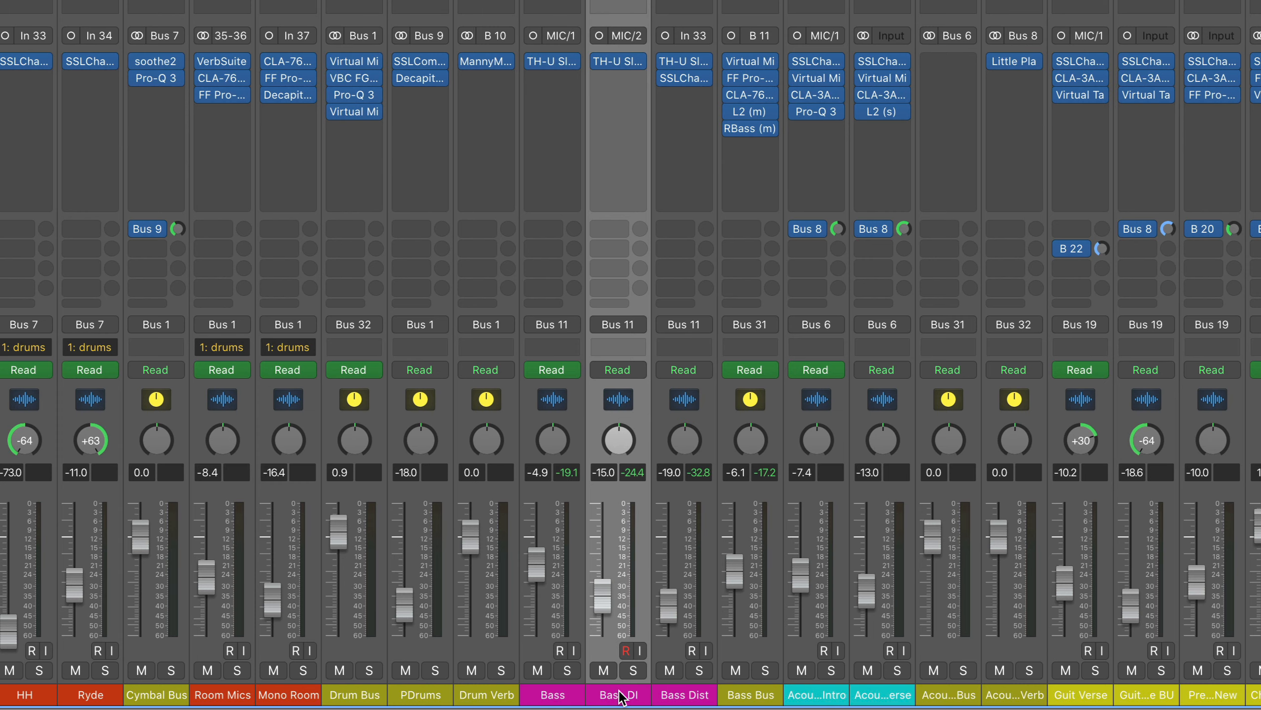
{"action": "left_click", "coordinate": [679, 696]}
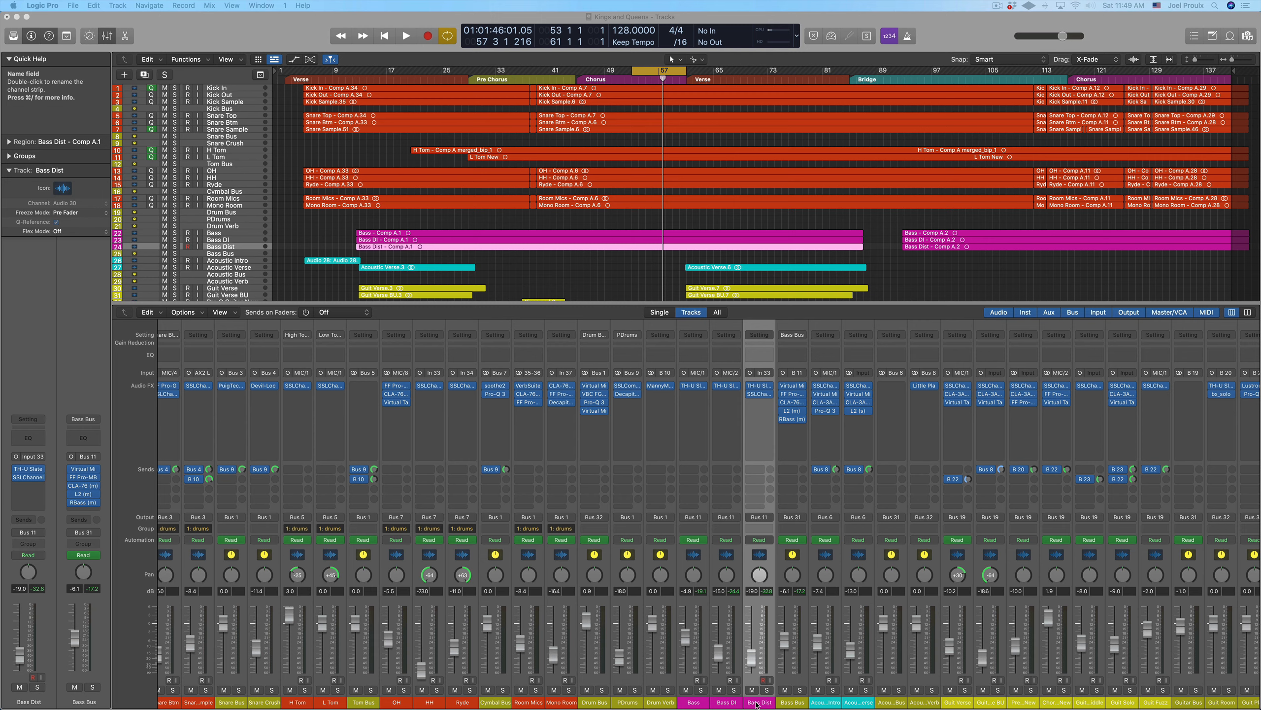
{"action": "scroll", "coordinate": [757, 705], "scroll_direction": "right", "scroll_amount": 2}
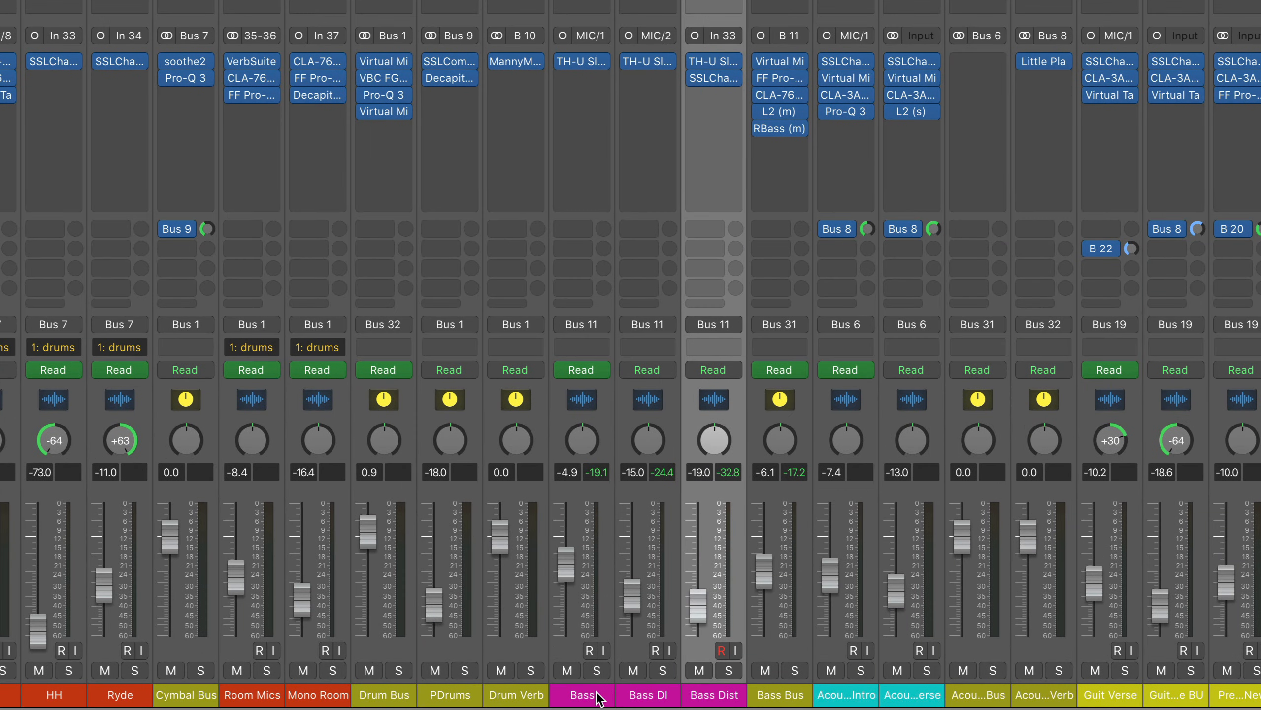
{"action": "left_click", "coordinate": [600, 696]}
{"action": "left_click", "coordinate": [725, 695], "text": "shift"}
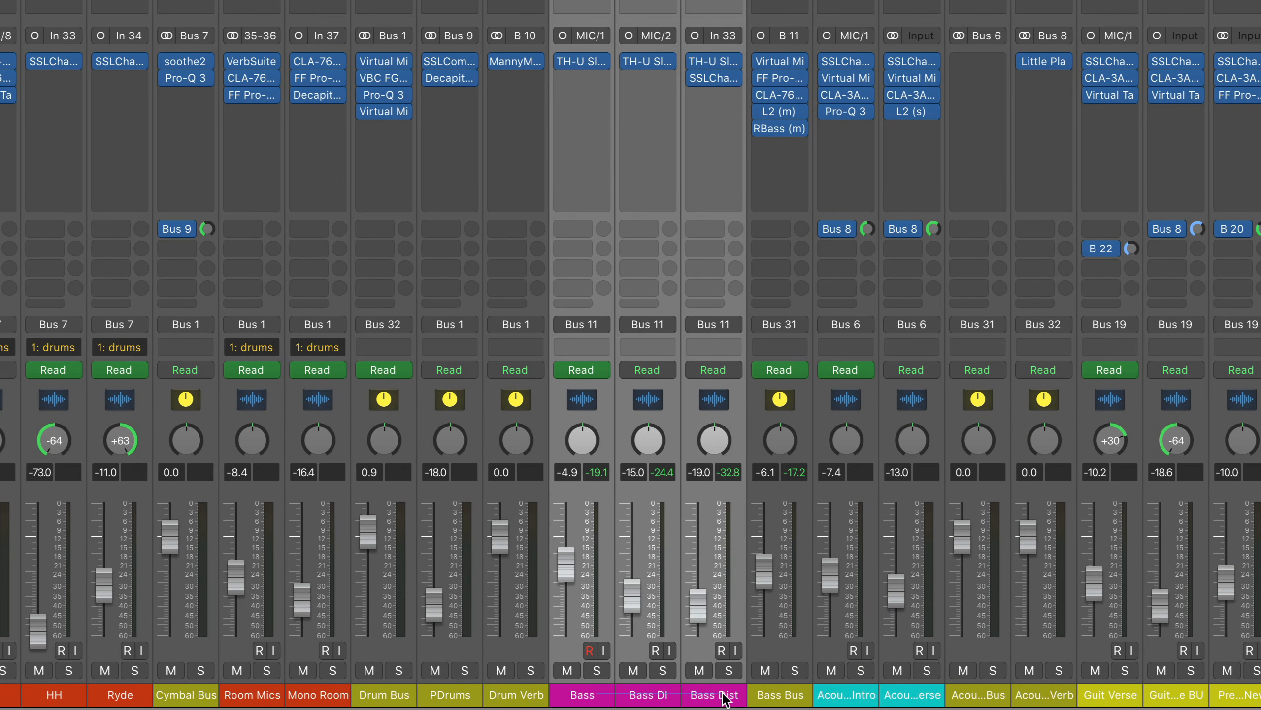
{"action": "left_click", "coordinate": [790, 698]}
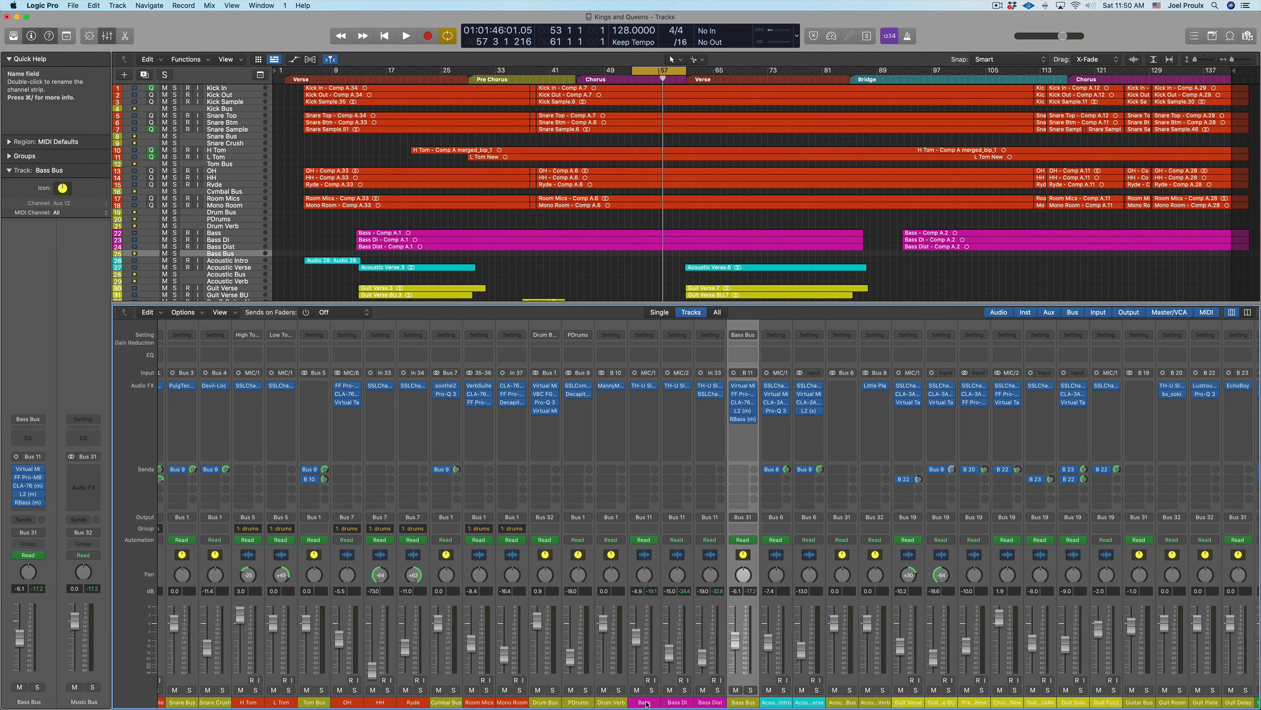
Solo the Bass channel and view the amp settings in its TH-U Slate plug-in.
{"action": "left_click", "coordinate": [646, 702]}
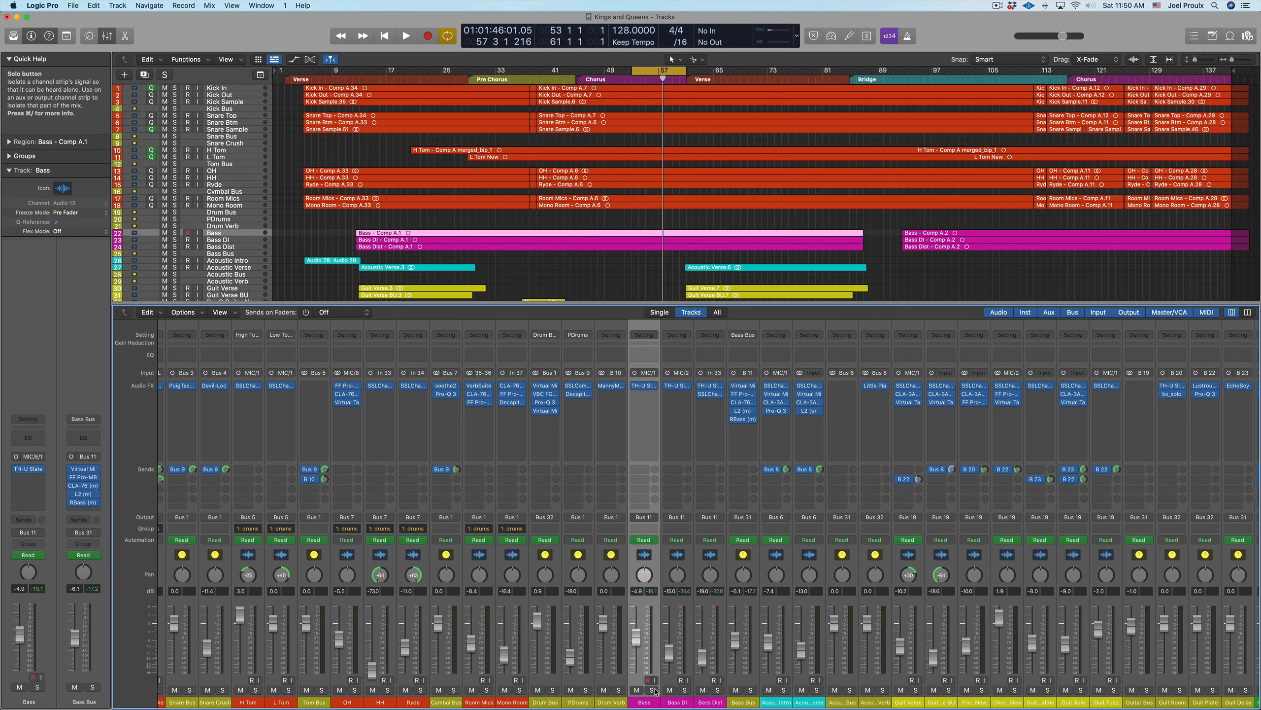
{"action": "left_click", "coordinate": [652, 691]}
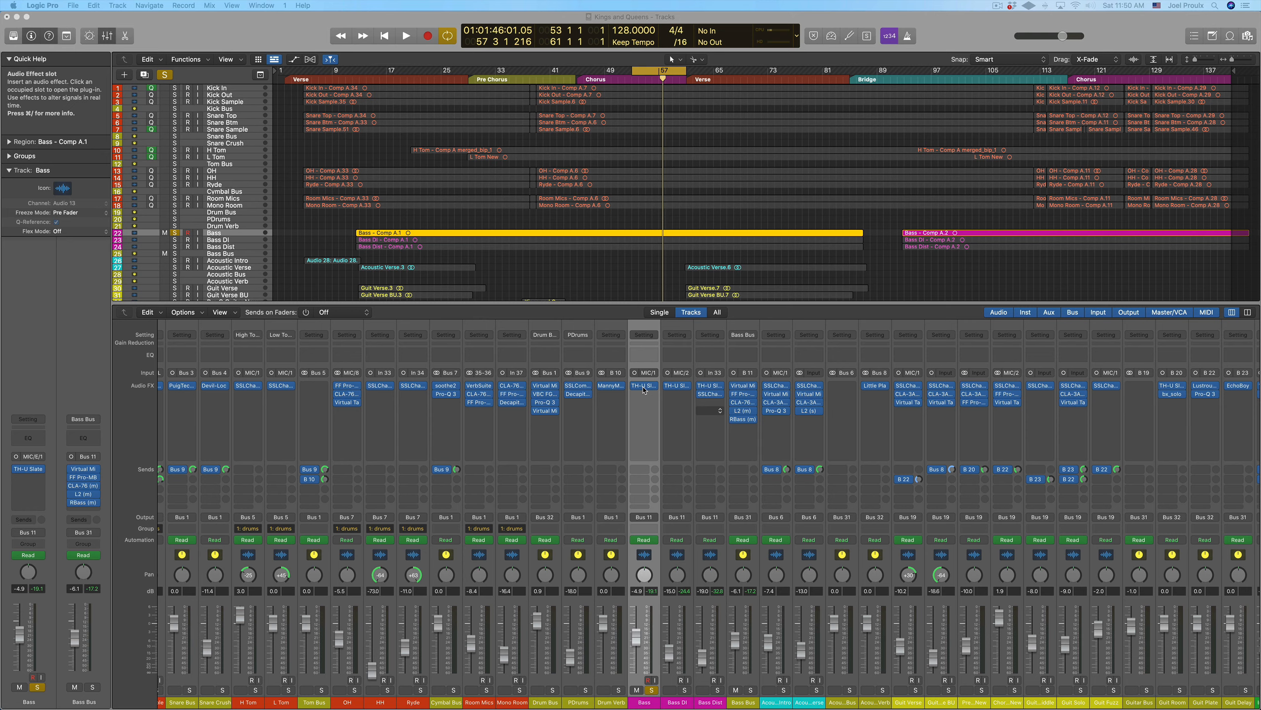
{"action": "left_click", "coordinate": [644, 387]}
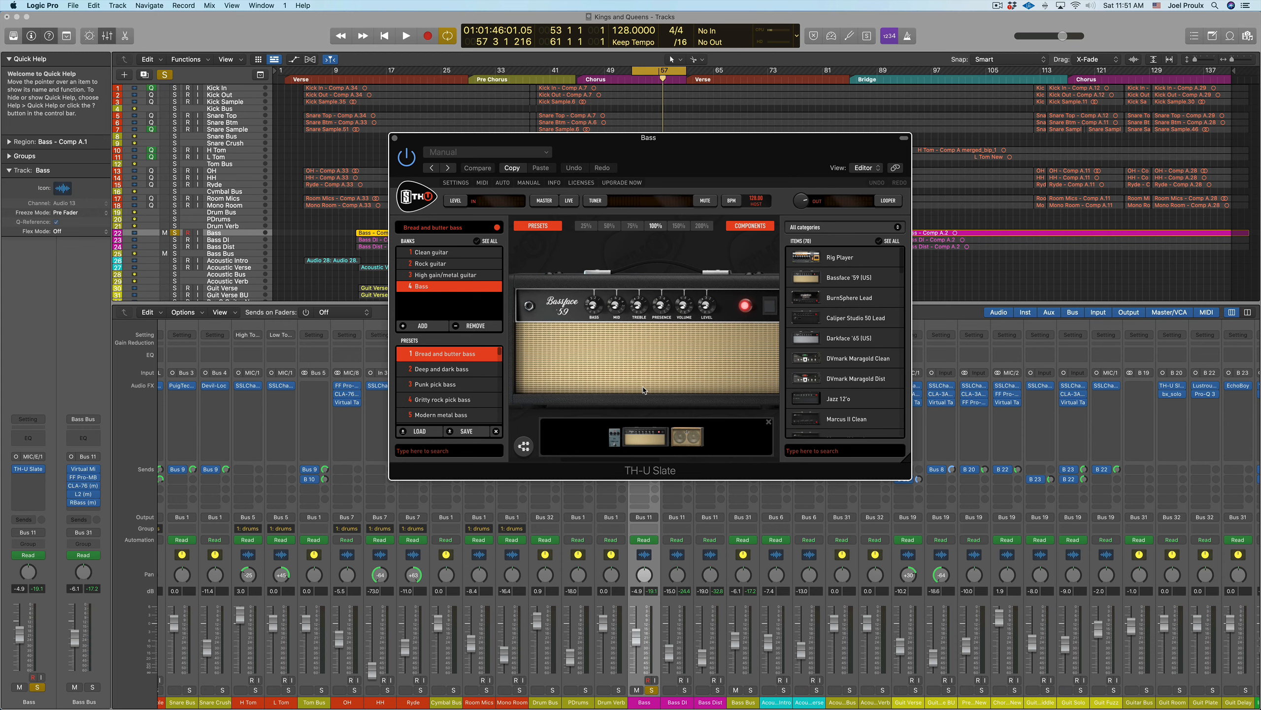
{"action": "left_click", "coordinate": [396, 139]}
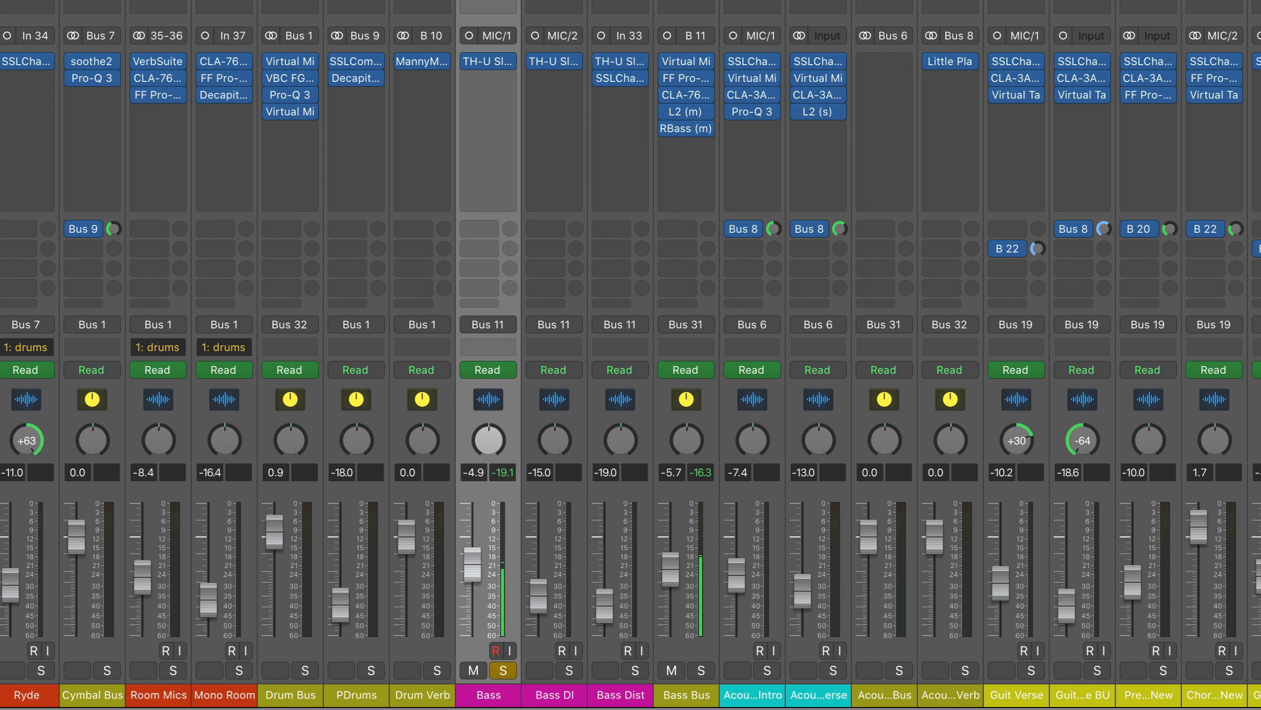
Audition the Bass DI channel on its own by soloing it during playback.
{"action": "left_click", "coordinate": [564, 696]}
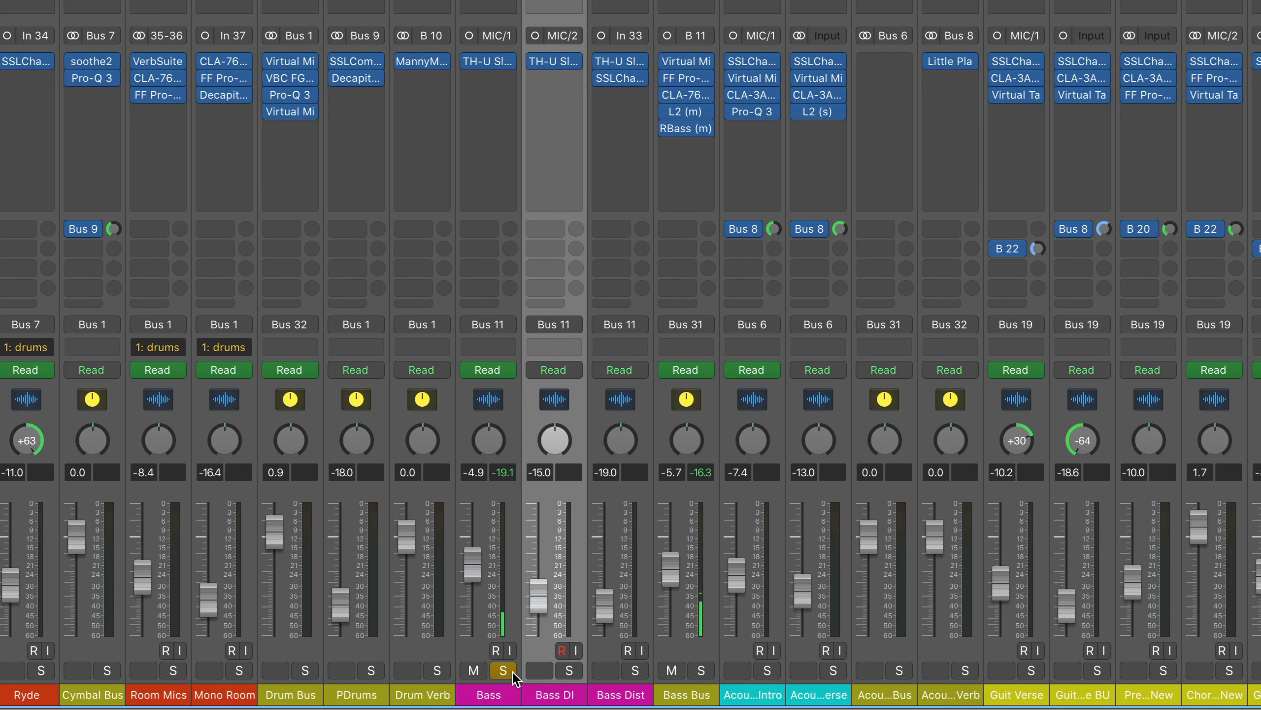
{"action": "left_click", "coordinate": [568, 672]}
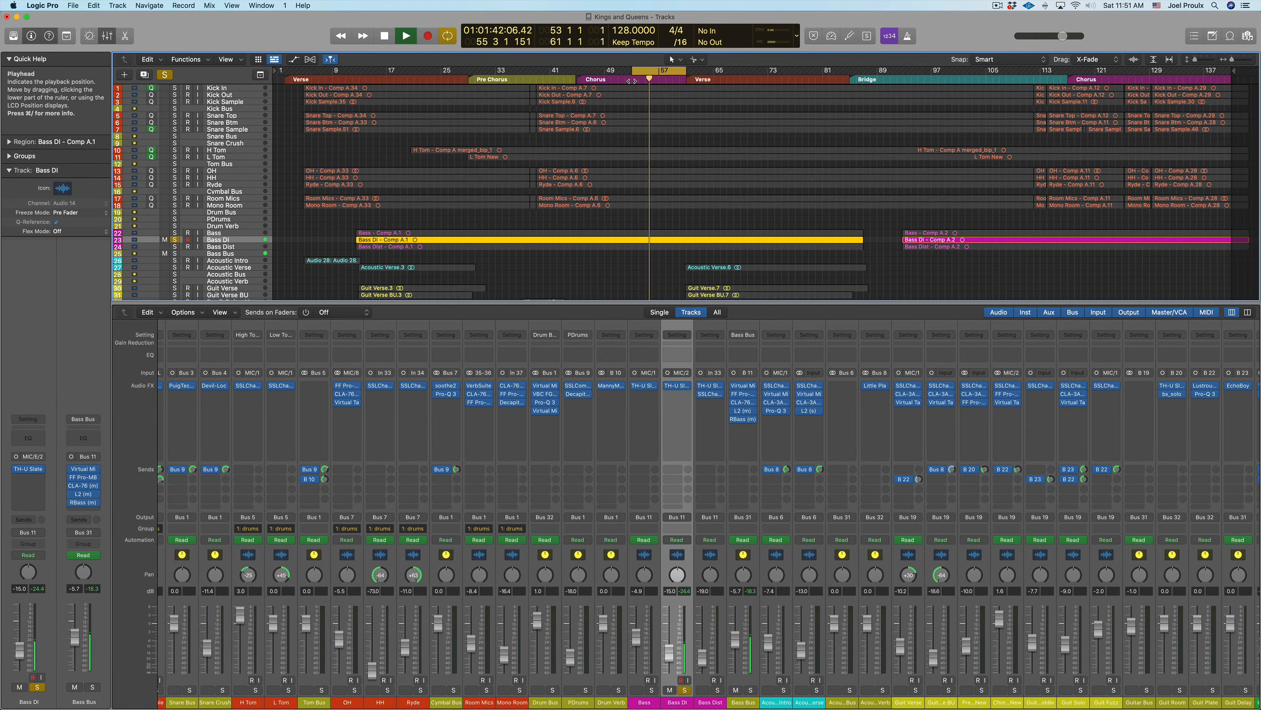
{"action": "key", "text": "space"}
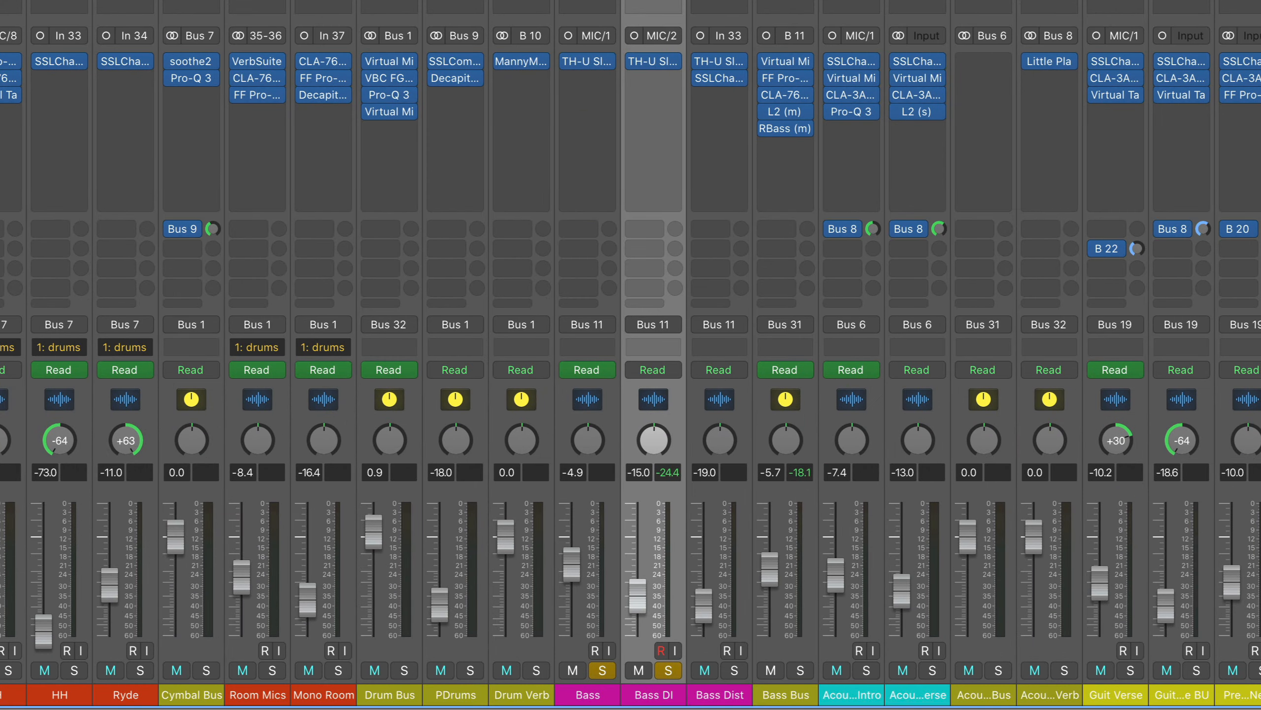
Play Bass and Bass DI soloed together, adding Bass Dist to the solo to hear the combined bass sound.
{"action": "key", "text": "space"}
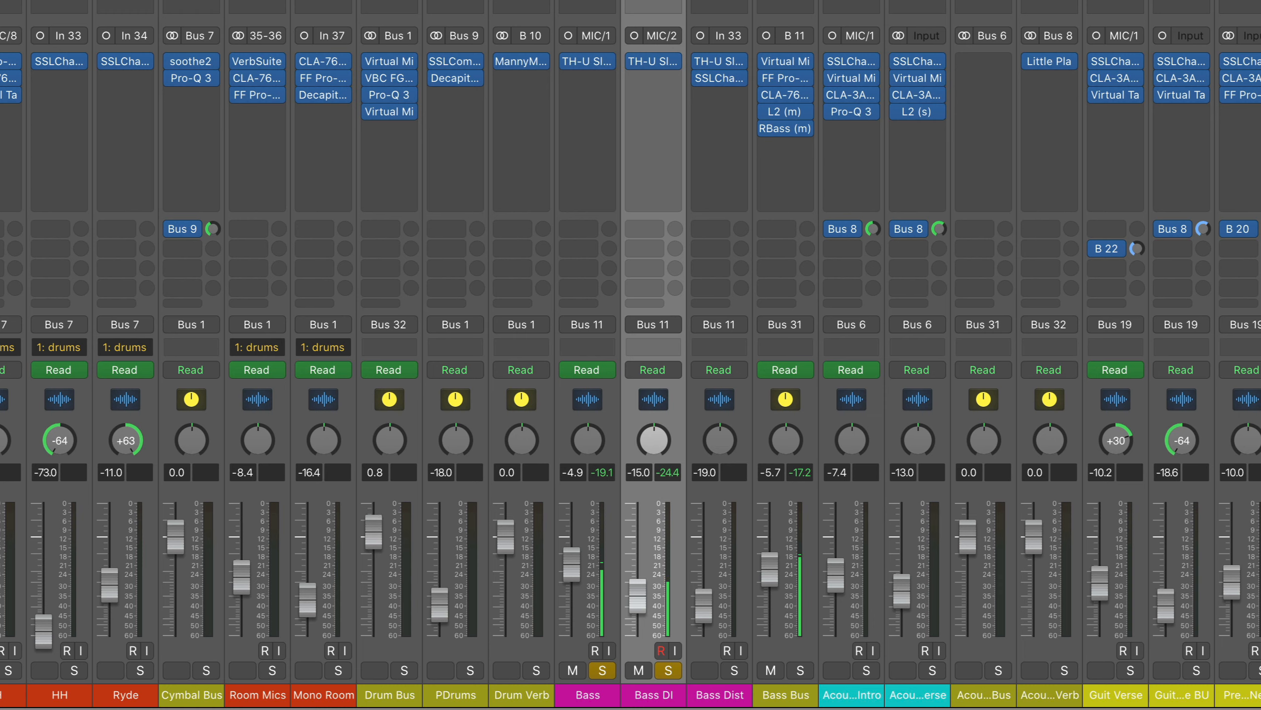
{"action": "left_click", "coordinate": [734, 670]}
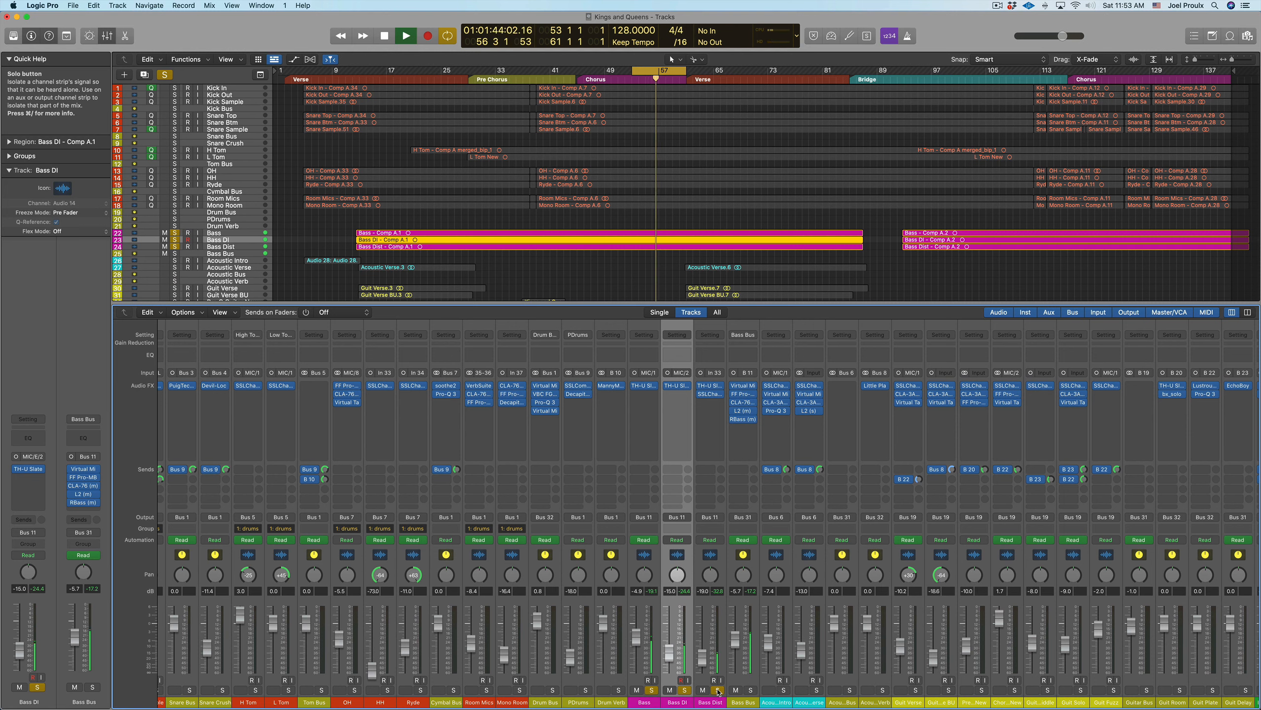
{"action": "key", "text": "space"}
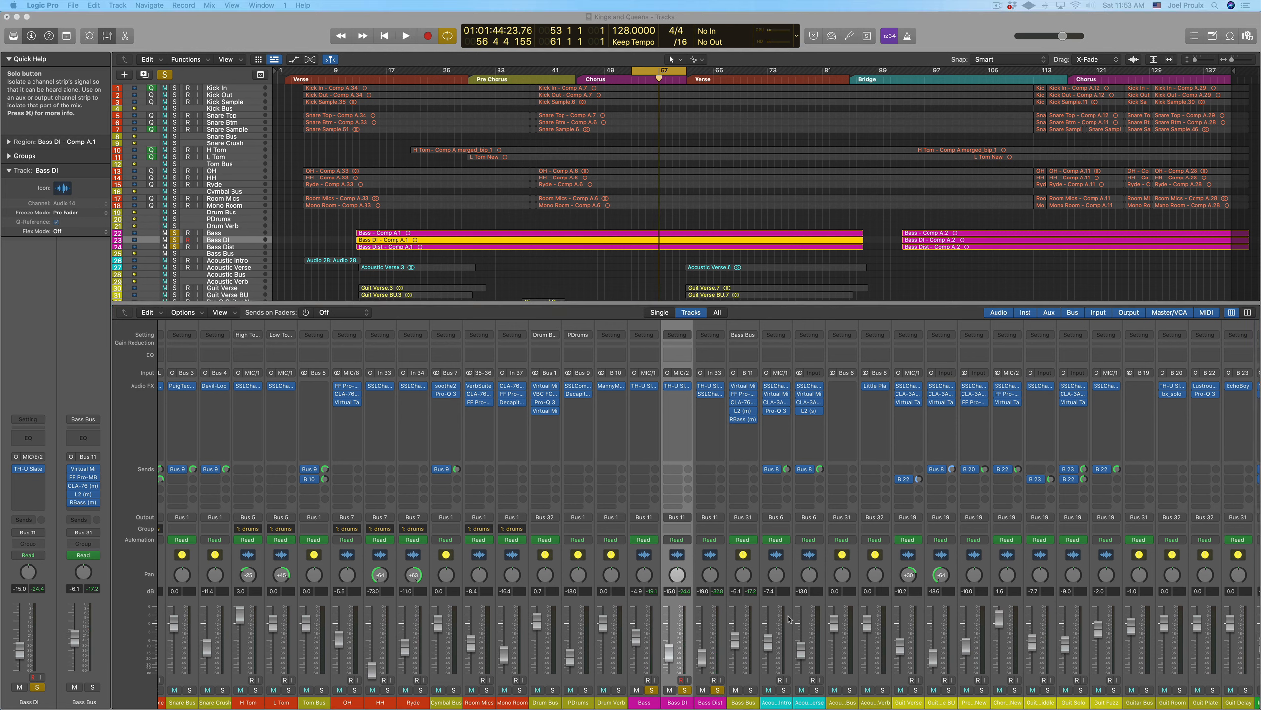
Select the Bass, Bass DI and Bass Dist channels together and toggle their solo to compare them with the full mix.
{"action": "left_click_drag", "start_coordinate": [653, 699], "coordinate": [710, 701]}
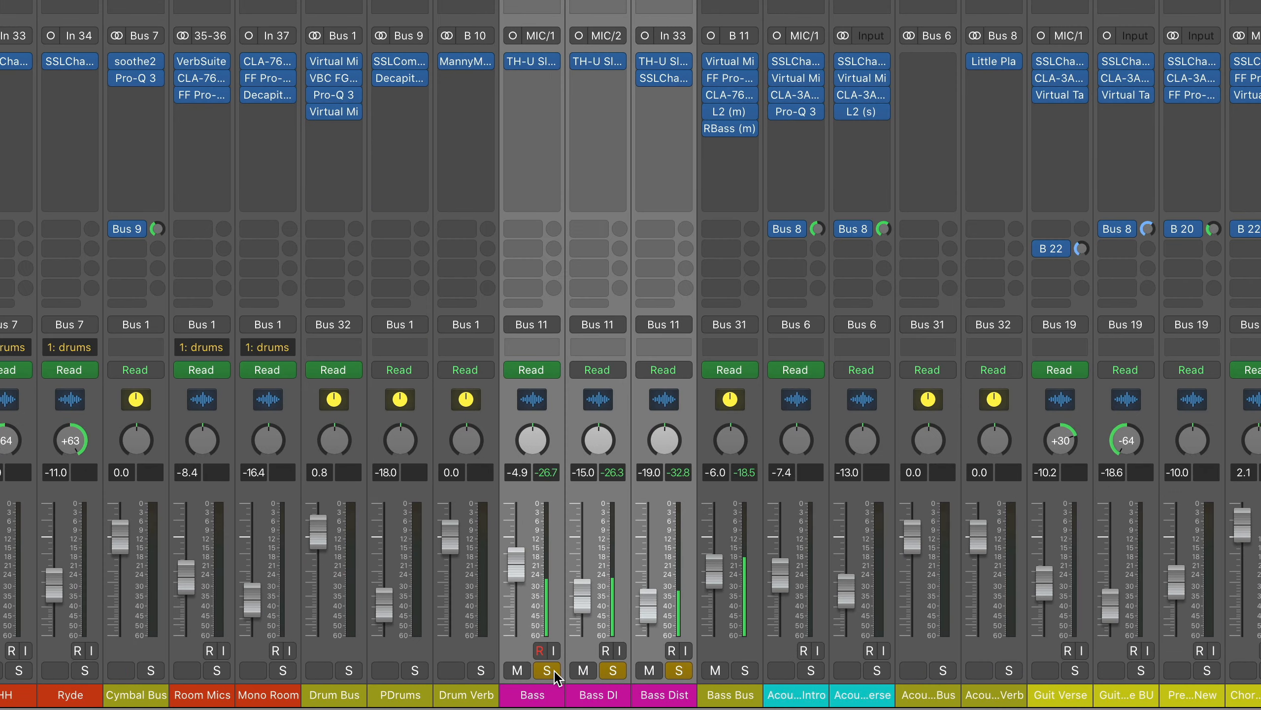
{"action": "left_click", "coordinate": [548, 671]}
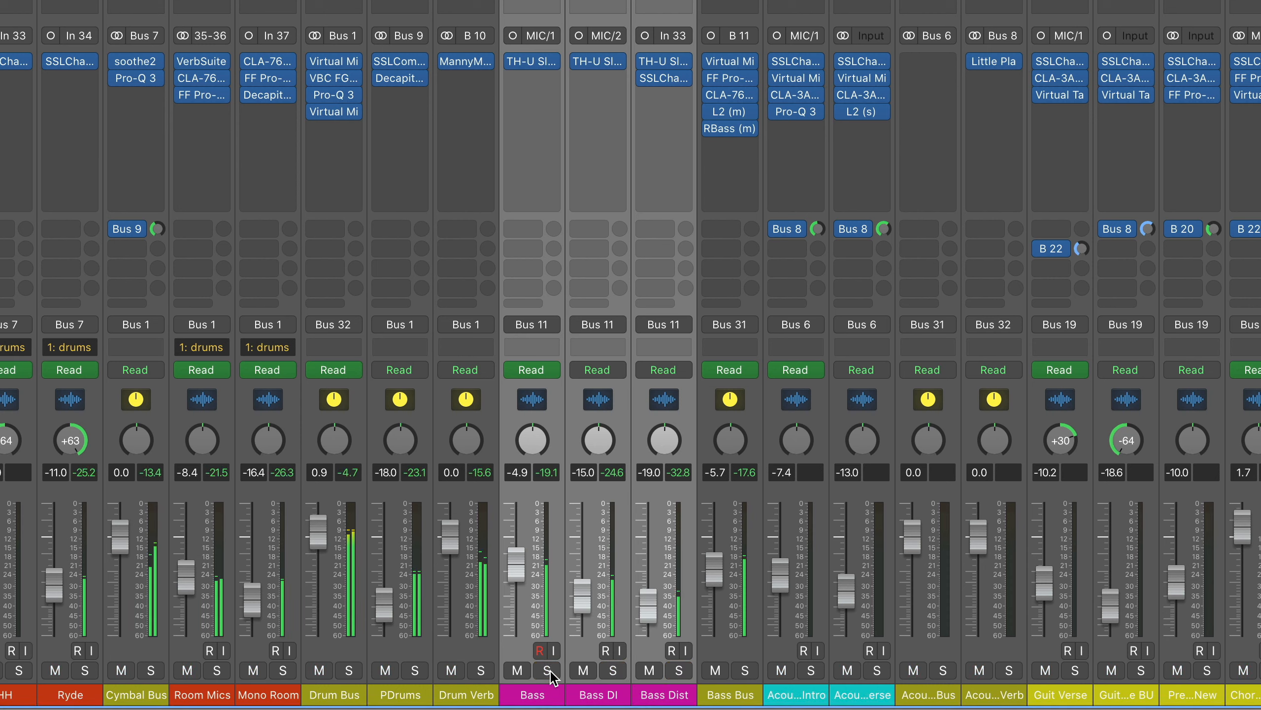
{"action": "left_click", "coordinate": [549, 670]}
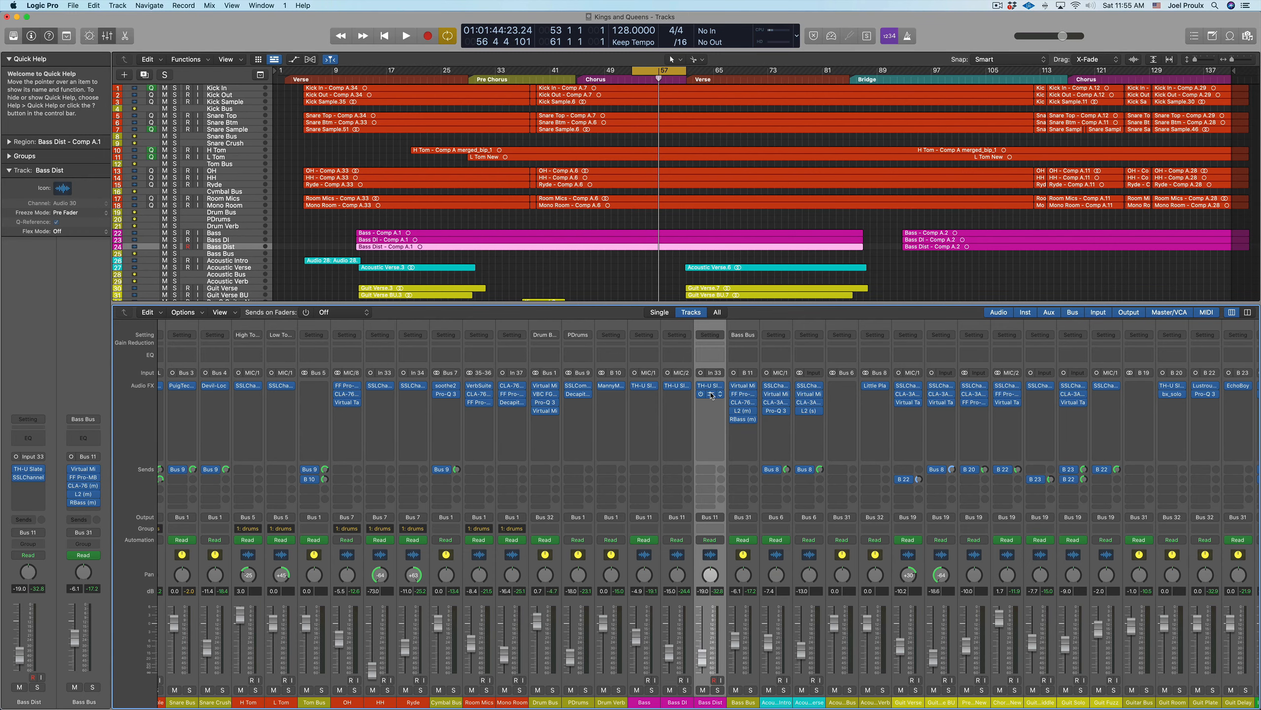
Open the SSLChannel plug-in on the Bass Dist channel and examine its high-pass filter setting.
{"action": "left_click", "coordinate": [711, 395]}
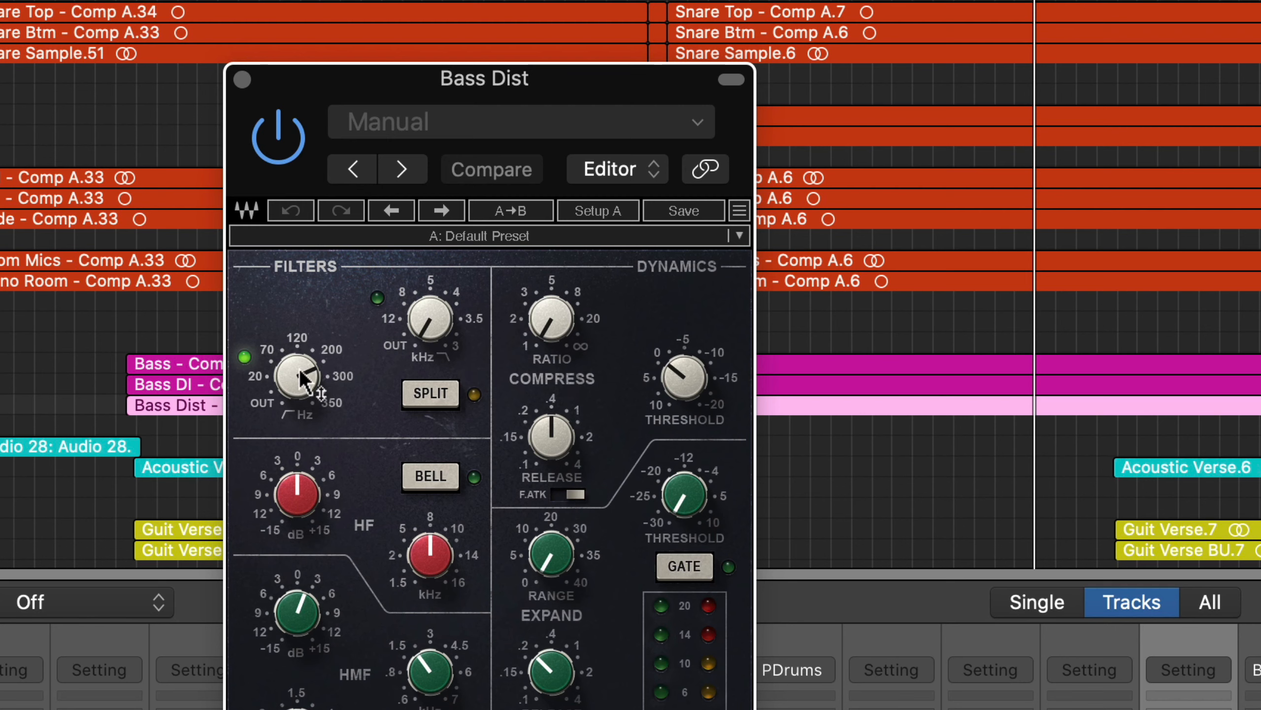
{"action": "left_click_drag", "start_coordinate": [301, 376], "coordinate": [350, 367]}
{"action": "mouse_move", "coordinate": [312, 371]}
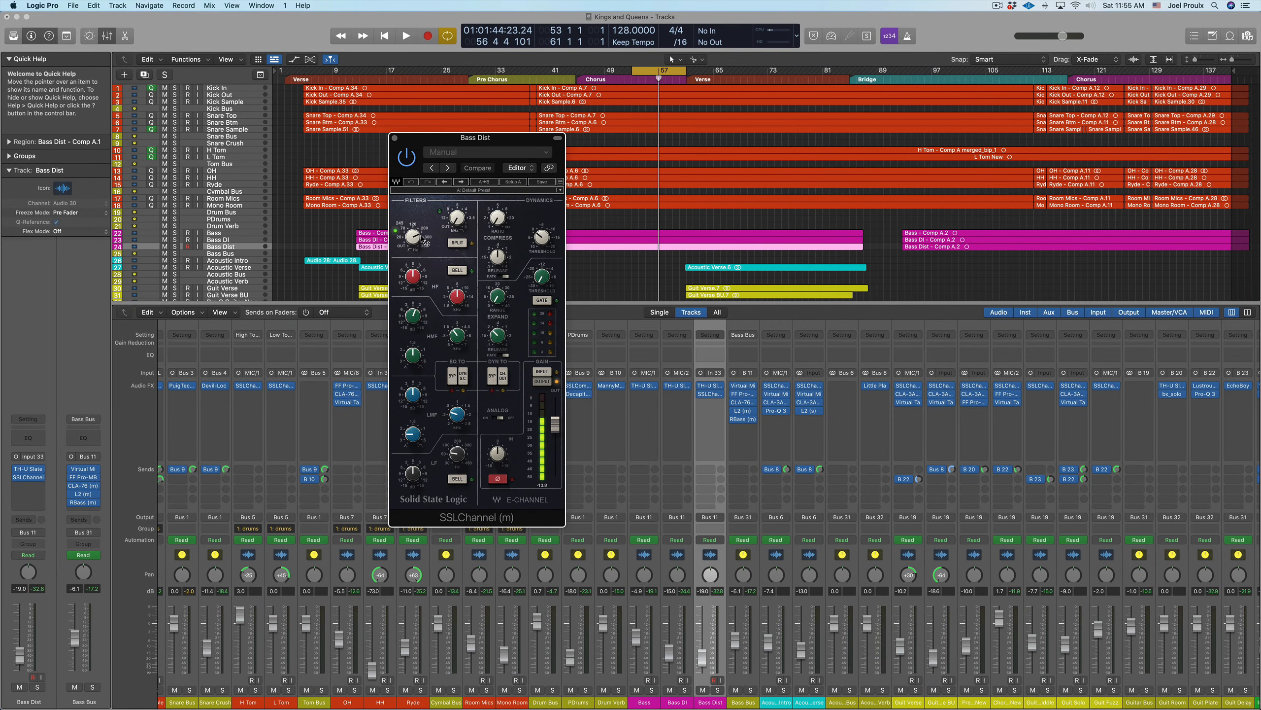
Audition the Bass Dist channel soloed, and close its SSLChannel plug-in and clear the solo when done.
{"action": "left_click", "coordinate": [718, 691]}
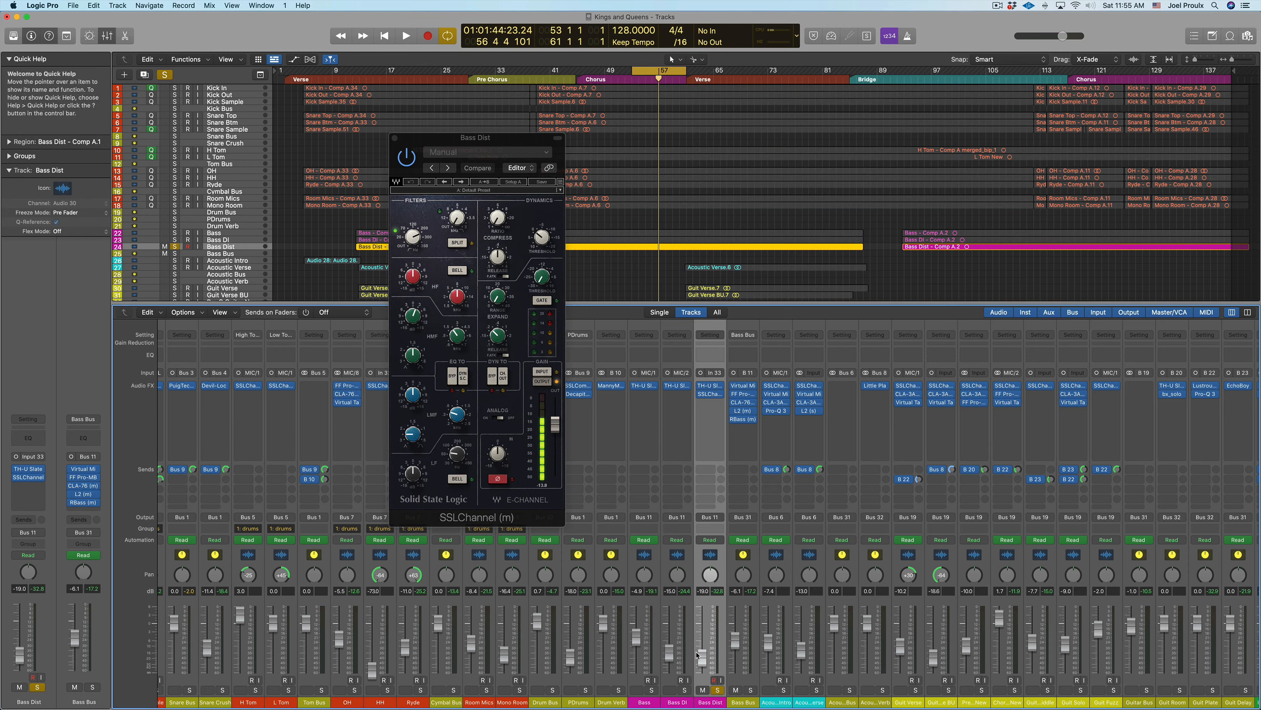
{"action": "key", "text": "space"}
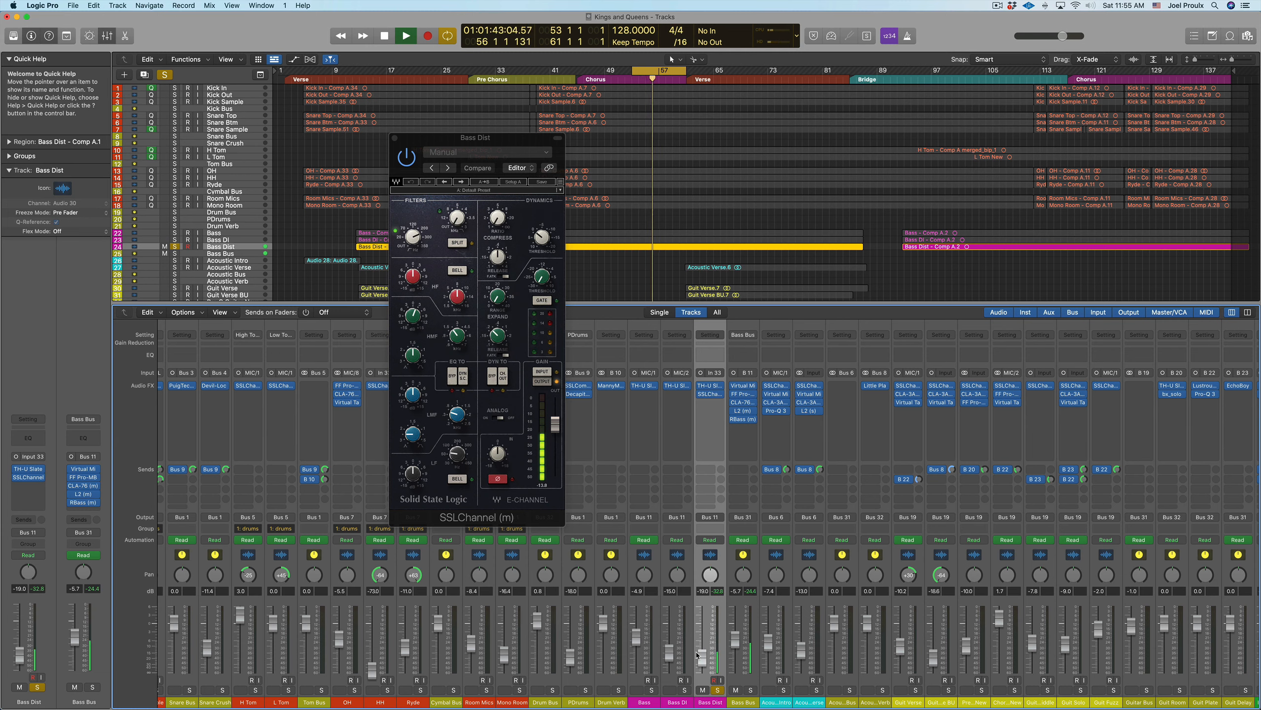
{"action": "key", "text": "space"}
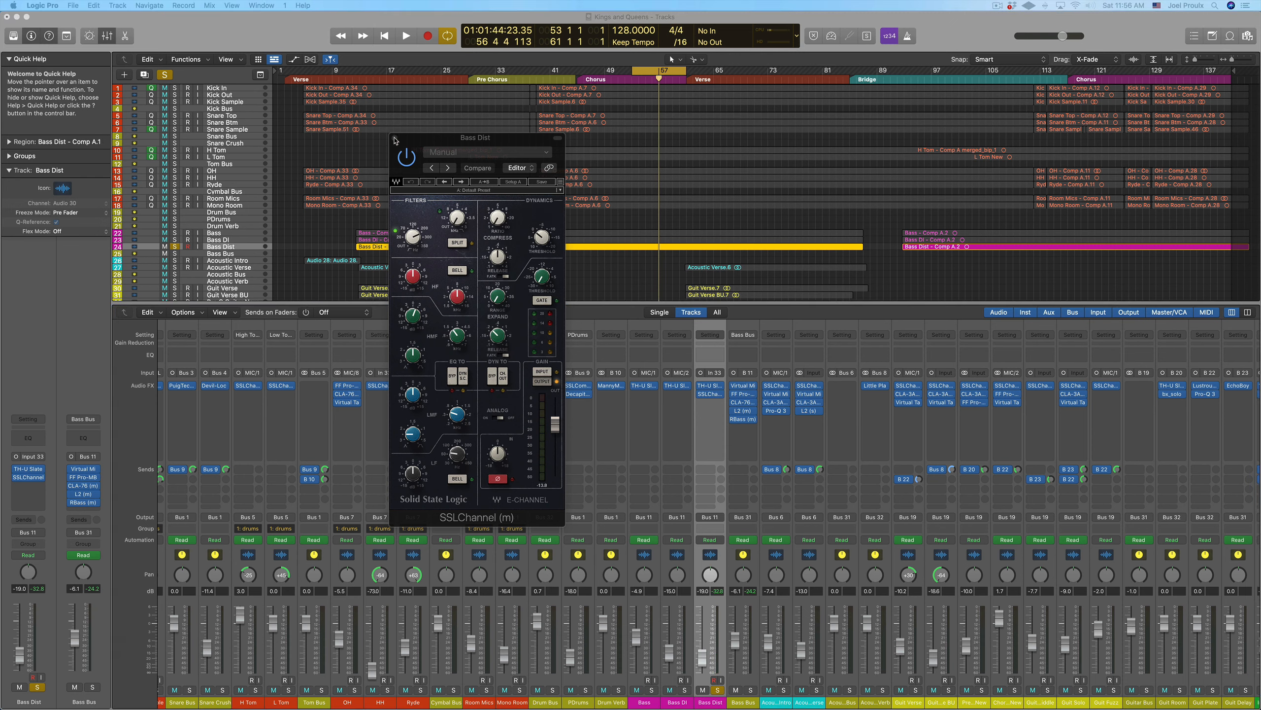
{"action": "left_click", "coordinate": [395, 138]}
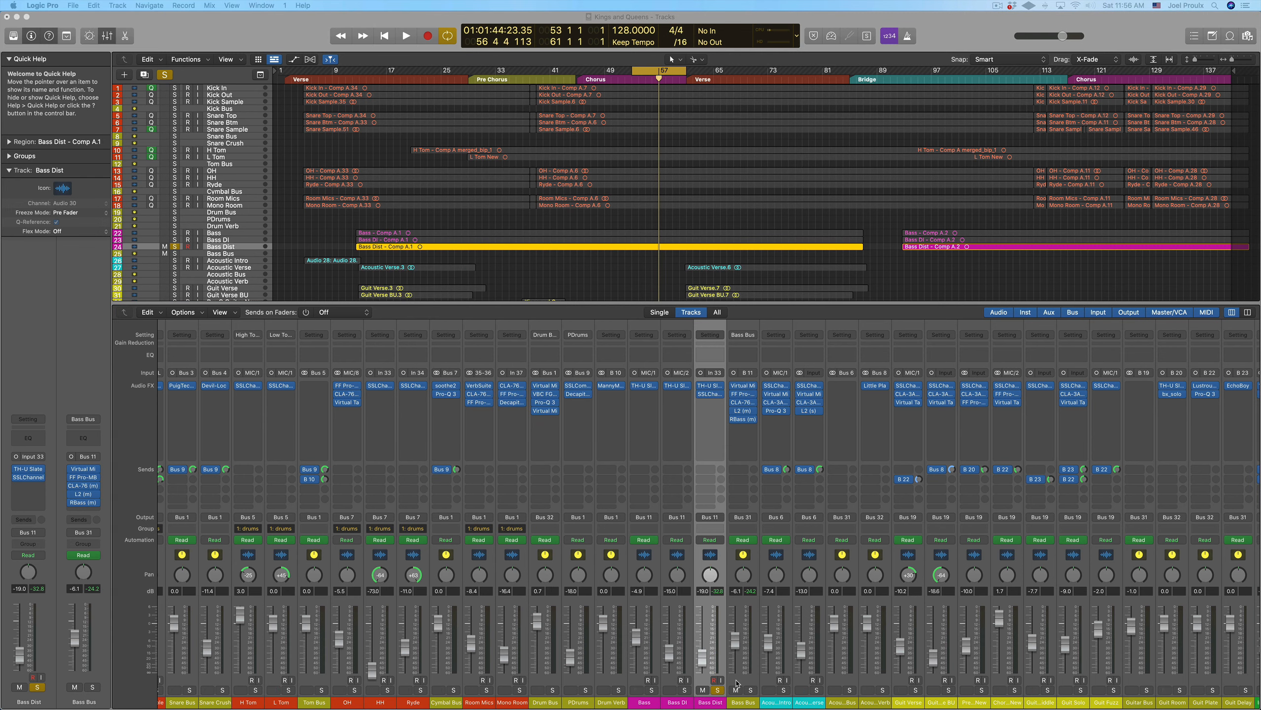
{"action": "left_click", "coordinate": [717, 690]}
Solo the Bass Bus and audition it while examining its Virtual Mix Rack plug-in, closing the plug-in when done.
{"action": "left_click", "coordinate": [752, 705]}
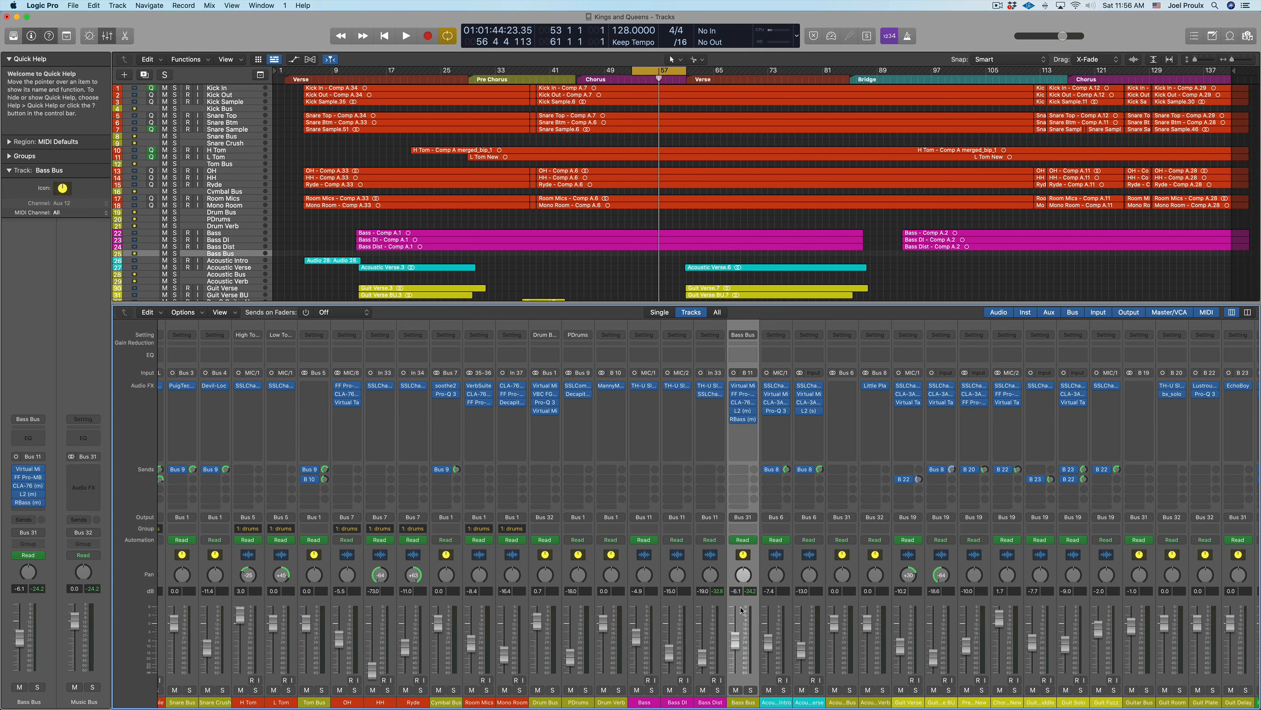
{"action": "key", "text": "s"}
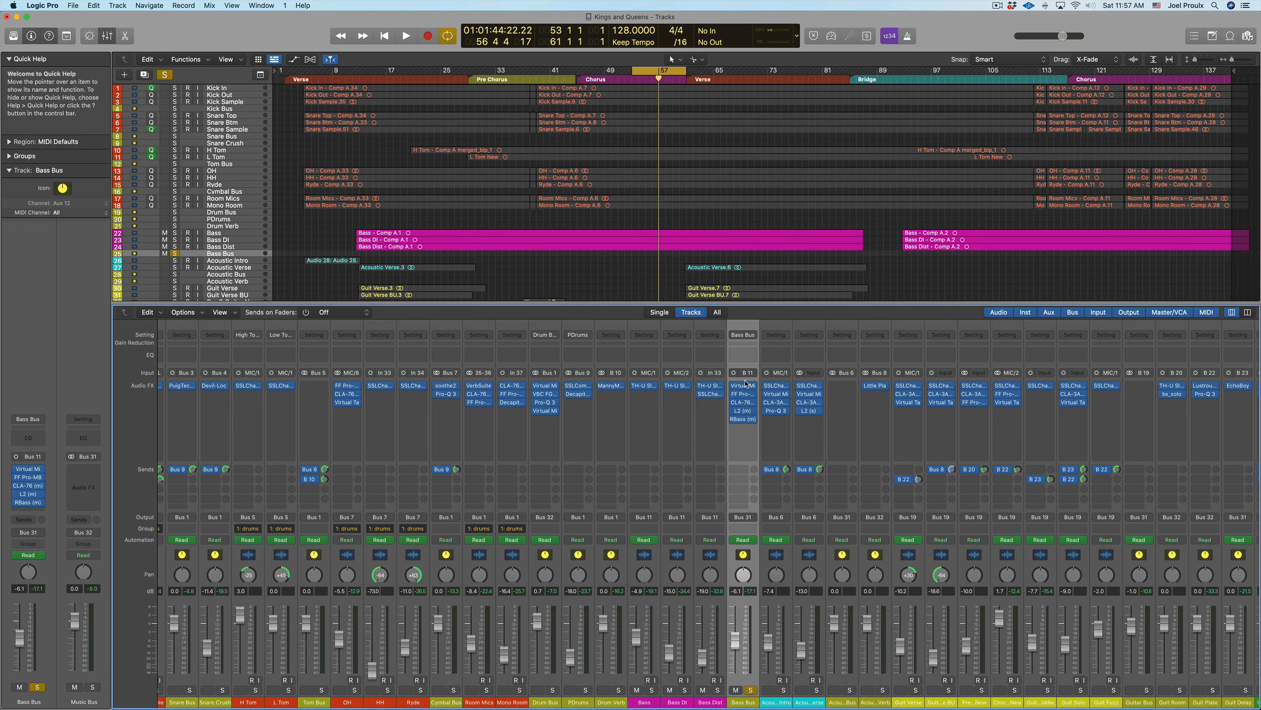
{"action": "left_click", "coordinate": [744, 388]}
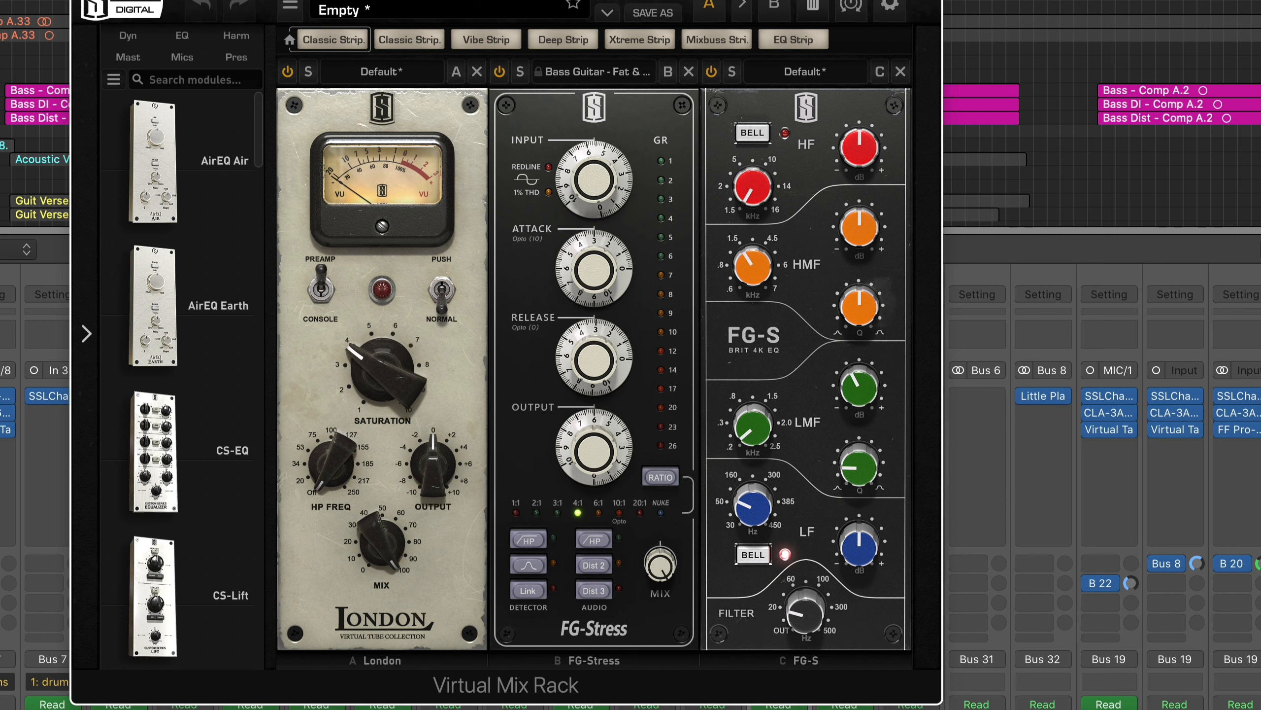
{"action": "key", "text": "super+w"}
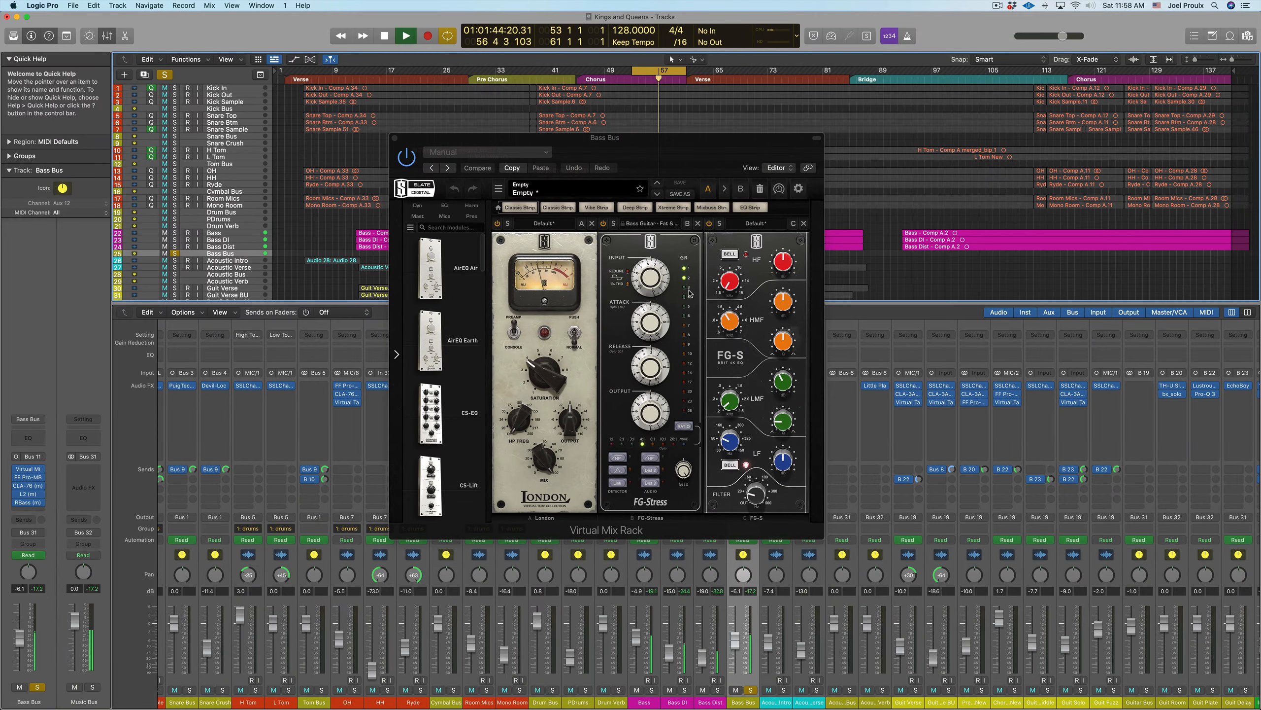
{"action": "key", "text": "space"}
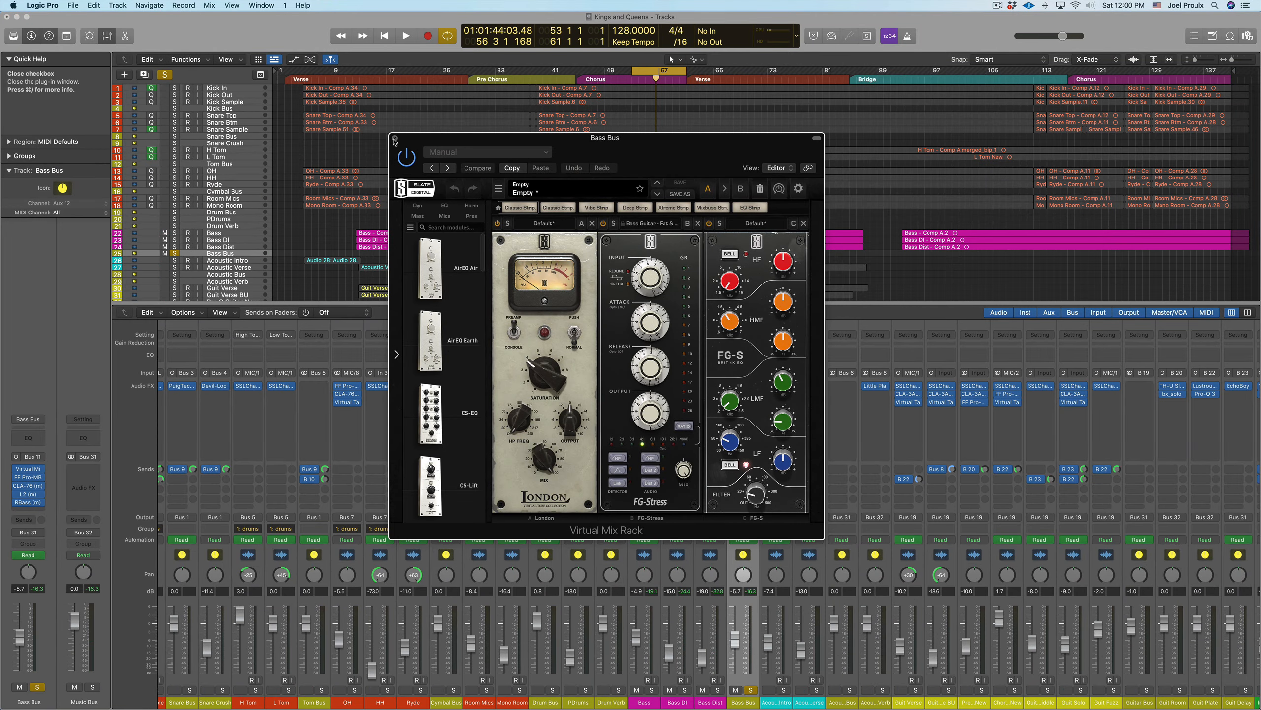
{"action": "left_click", "coordinate": [394, 141]}
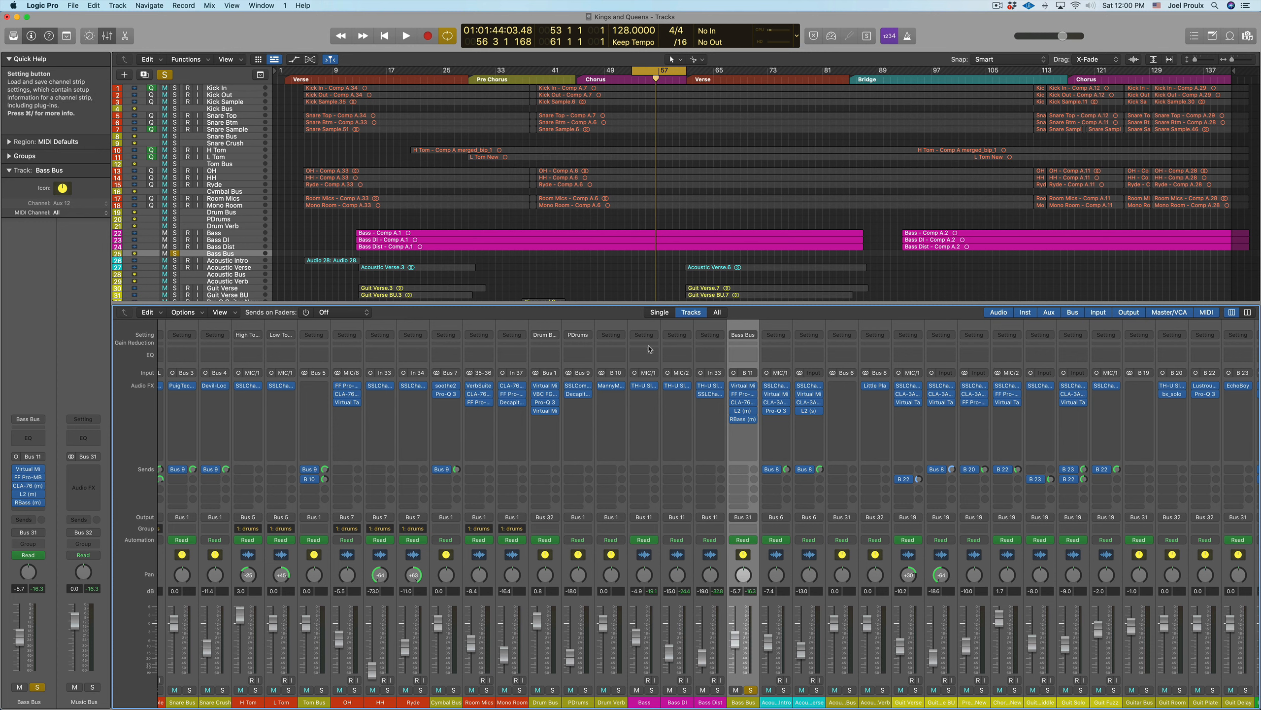
Open the CLA-76 compressor on the Bass Bus, examine its attack setting and gain reduction during playback, and close it.
{"action": "left_click", "coordinate": [743, 405]}
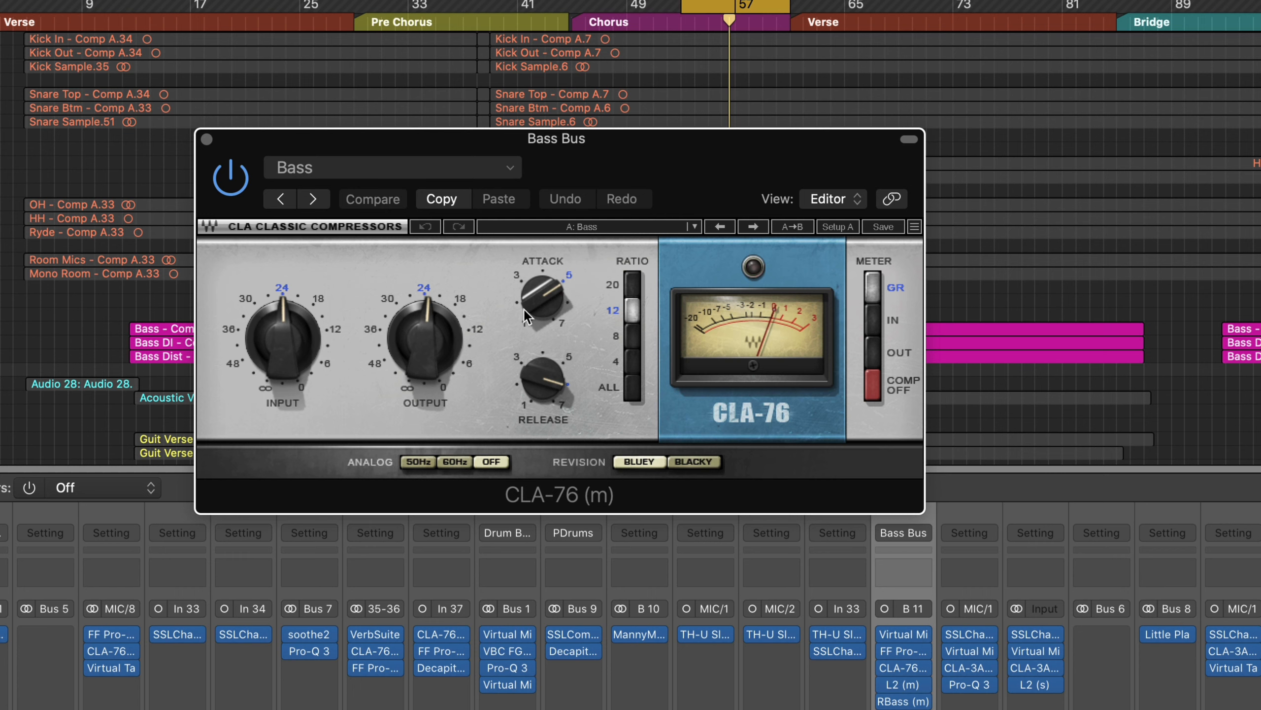
{"action": "mouse_move", "coordinate": [536, 298]}
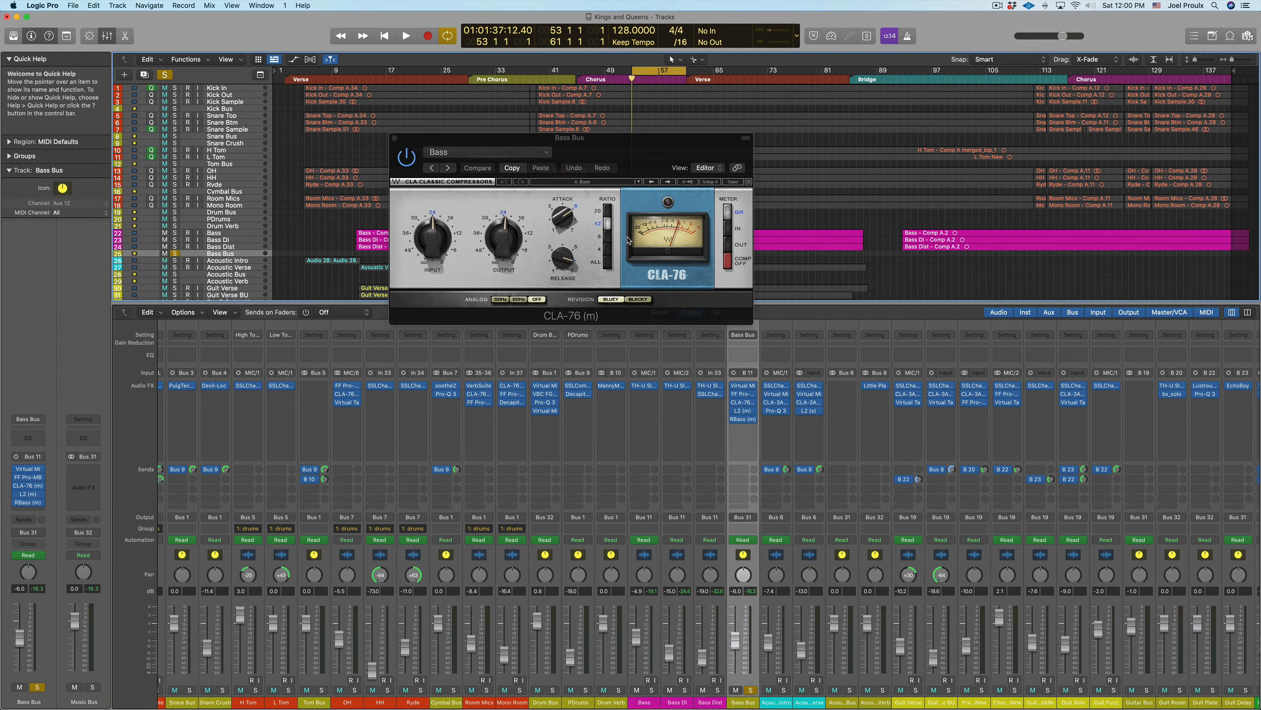
{"action": "key", "text": "space"}
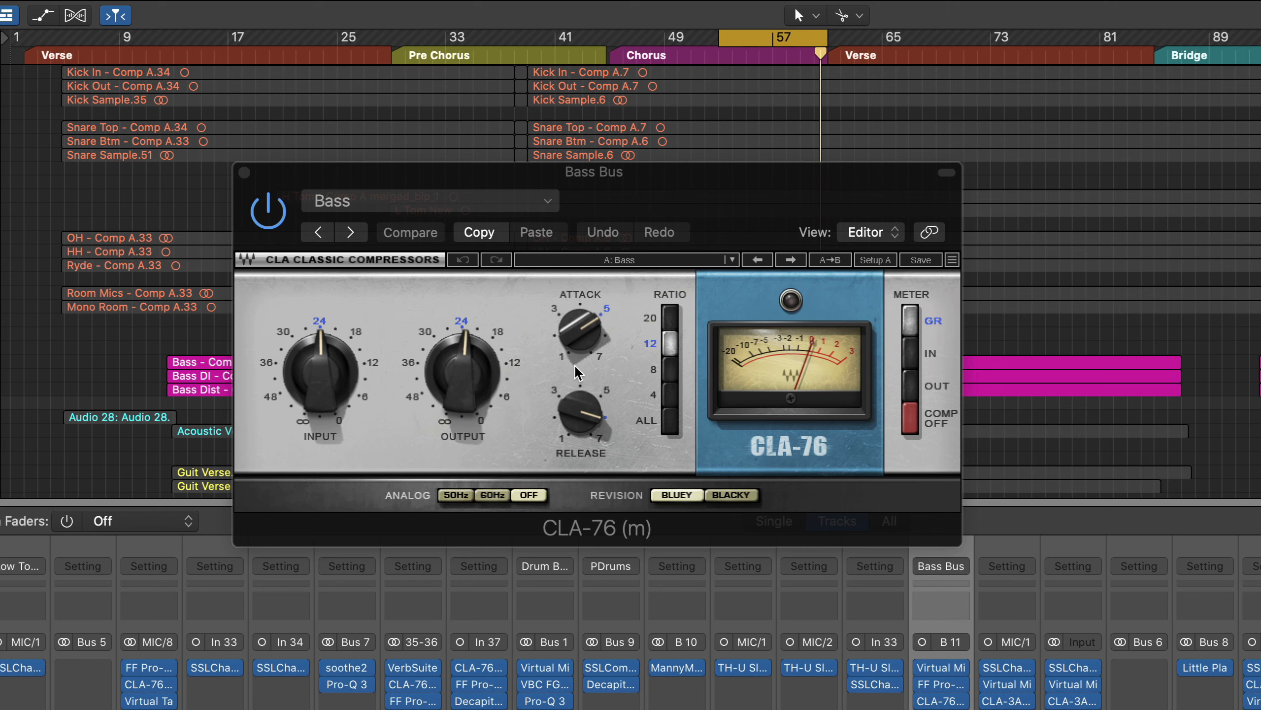
{"action": "mouse_move", "coordinate": [576, 342]}
{"action": "left_click", "coordinate": [244, 173]}
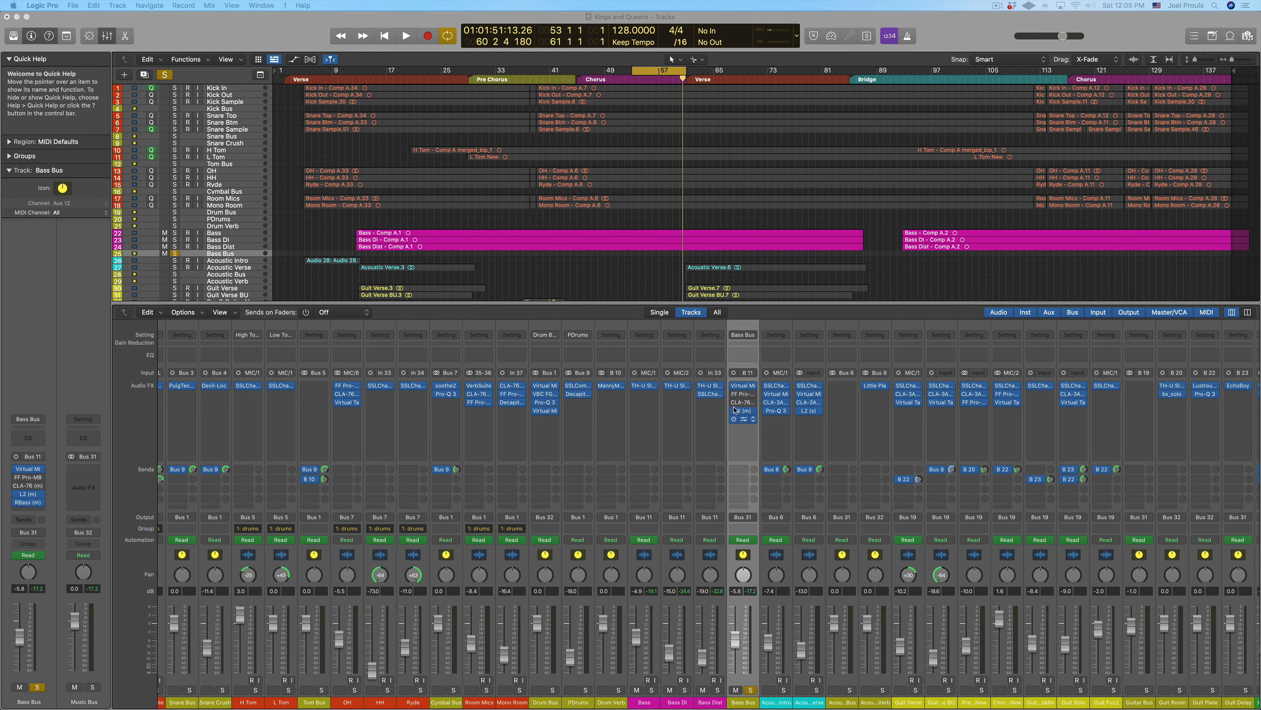
Bypass the L2 and RBass plug-ins on the Bass Bus and open its Virtual Mix Rack.
{"action": "left_click", "coordinate": [734, 409]}
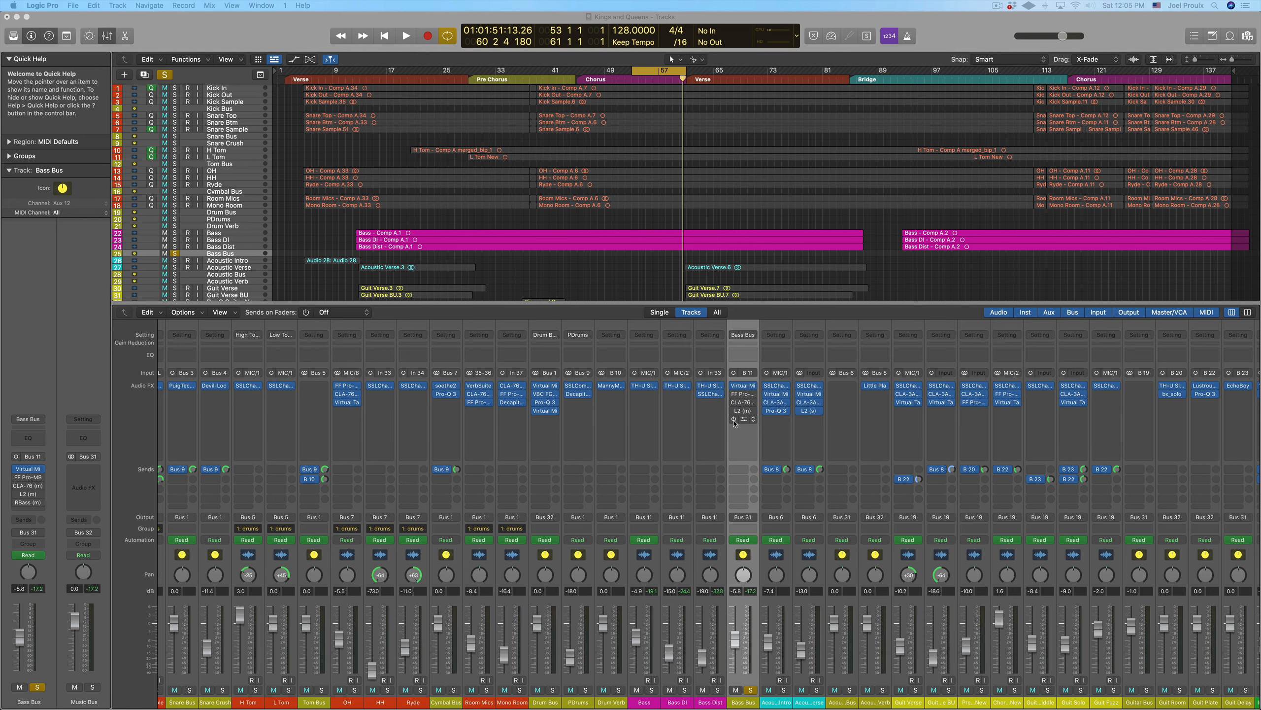
{"action": "left_click", "coordinate": [743, 386]}
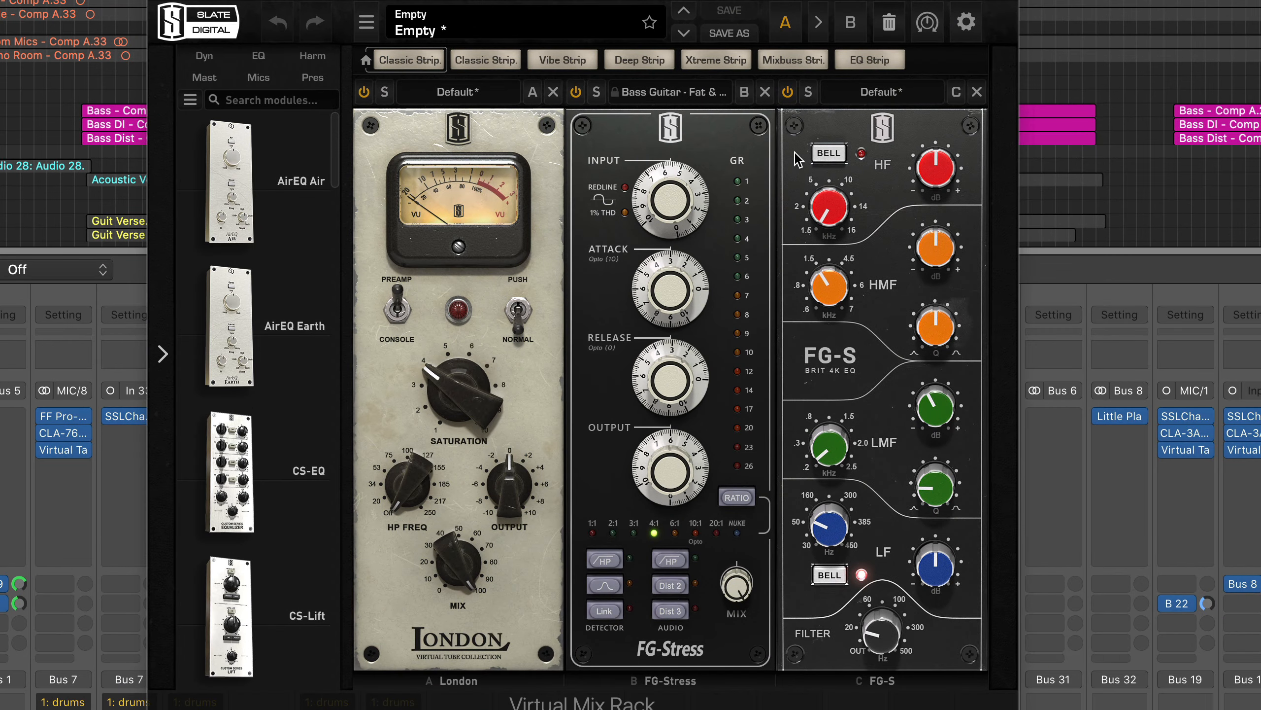
Try boosting the FG-S high-frequency (HF) gain to +11.7 dB during playback and reset it to zero.
{"action": "mouse_move", "coordinate": [831, 218]}
{"action": "left_mouse_down"}
{"action": "mouse_move", "coordinate": [805, 90]}
{"action": "mouse_move", "coordinate": [804, 151]}
{"action": "mouse_move", "coordinate": [826, 230]}
{"action": "left_mouse_up"}
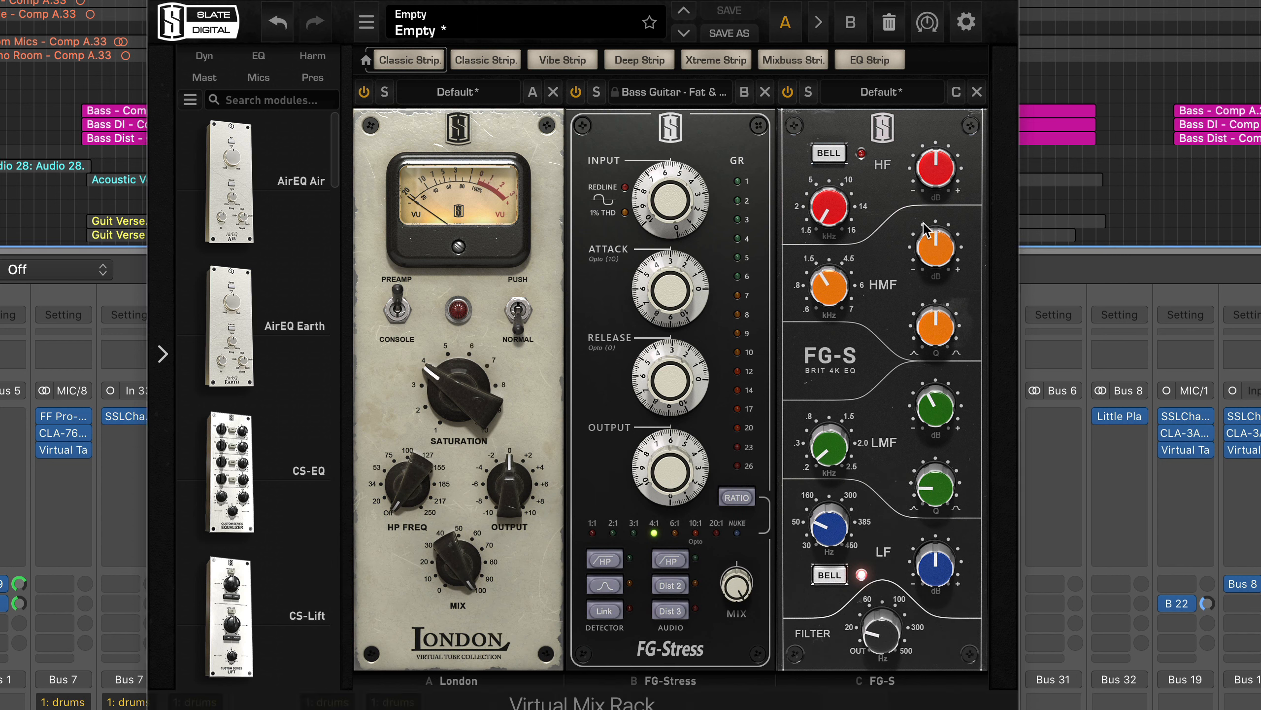
{"action": "key", "text": "space"}
{"action": "left_click_drag", "start_coordinate": [936, 185], "coordinate": [917, 114]}
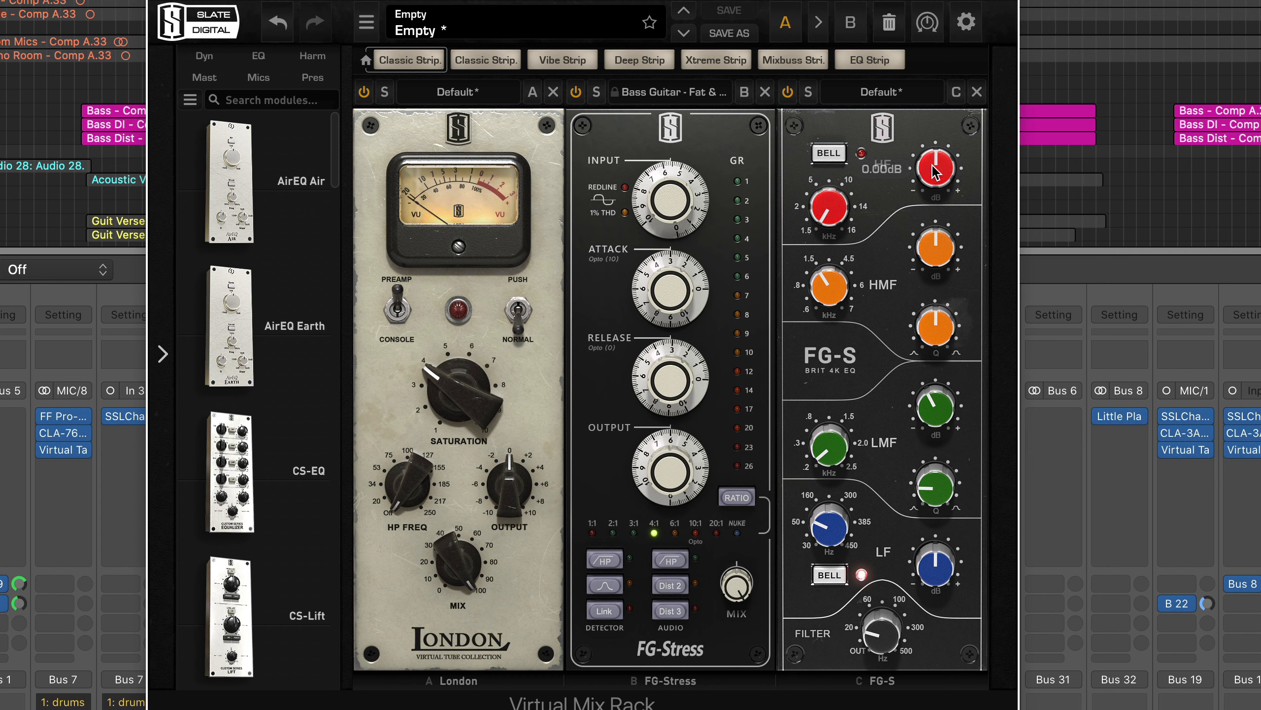
{"action": "left_click_drag", "start_coordinate": [934, 171], "coordinate": [936, 81]}
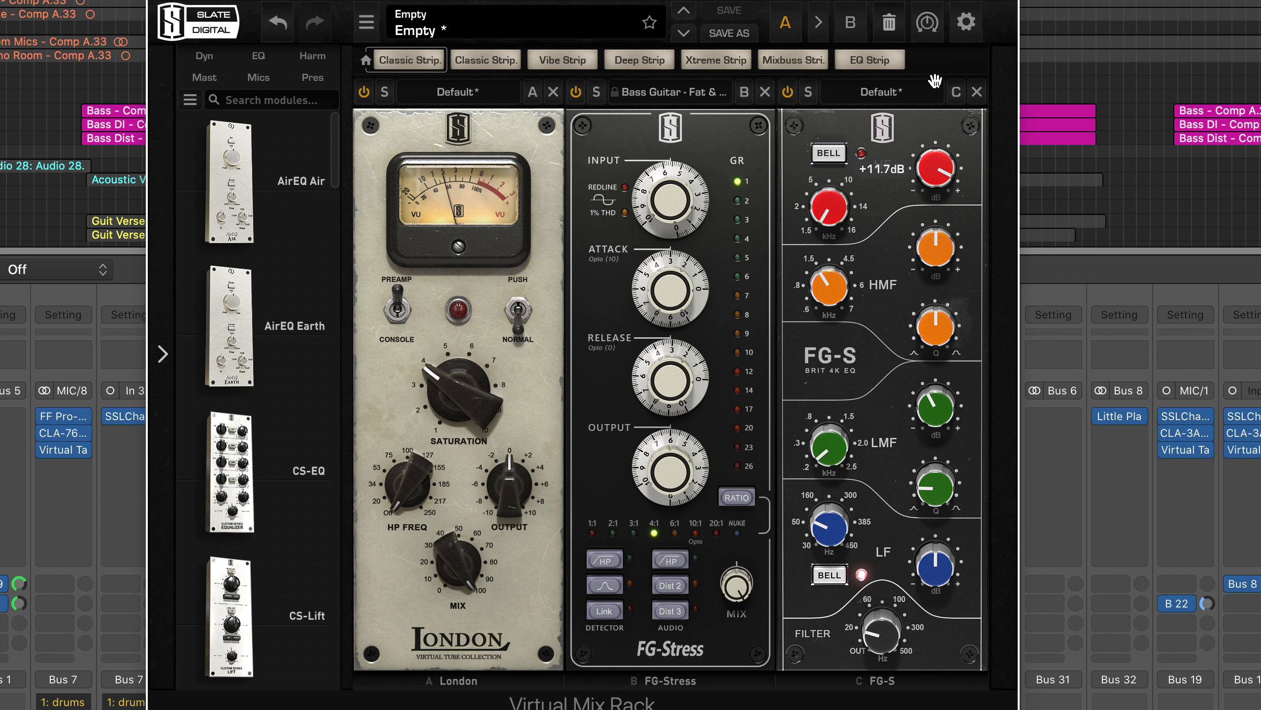
{"action": "double_click", "coordinate": [939, 175]}
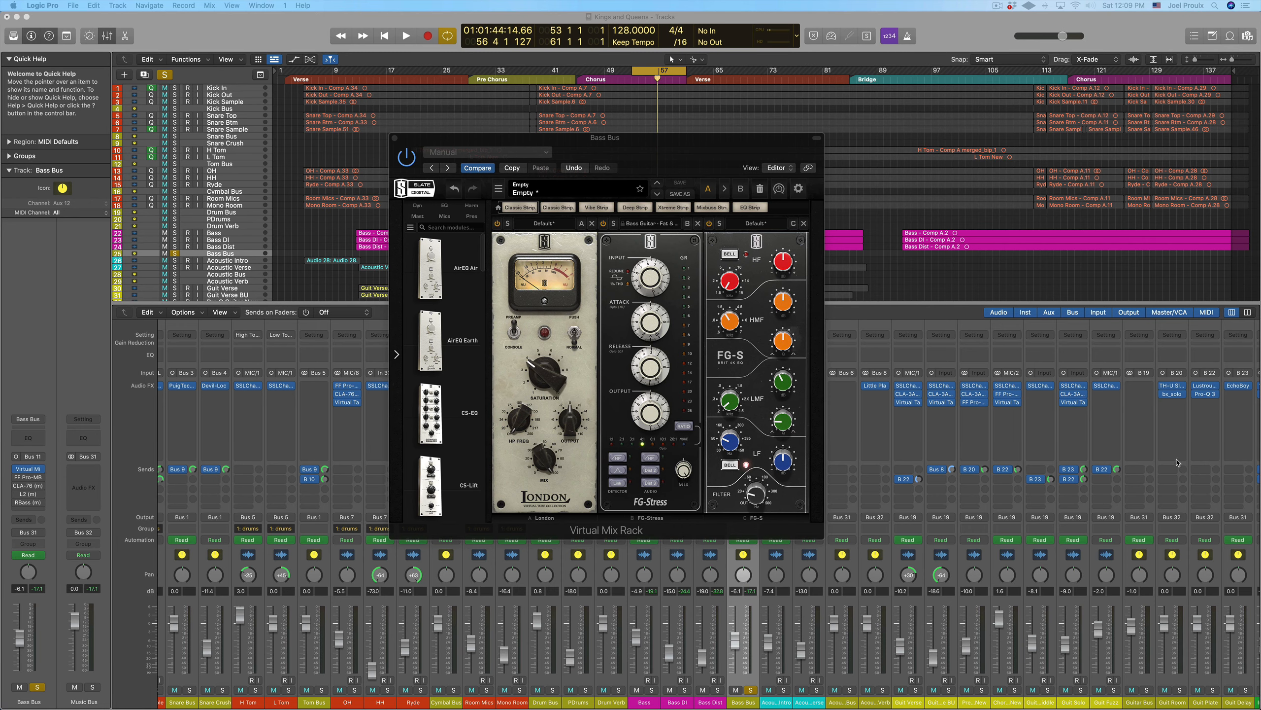
Set the FG-S HMF frequency to 1000 Hz and audition a +10.5 dB boost there, returning the gain to zero.
{"action": "left_click", "coordinate": [727, 331]}
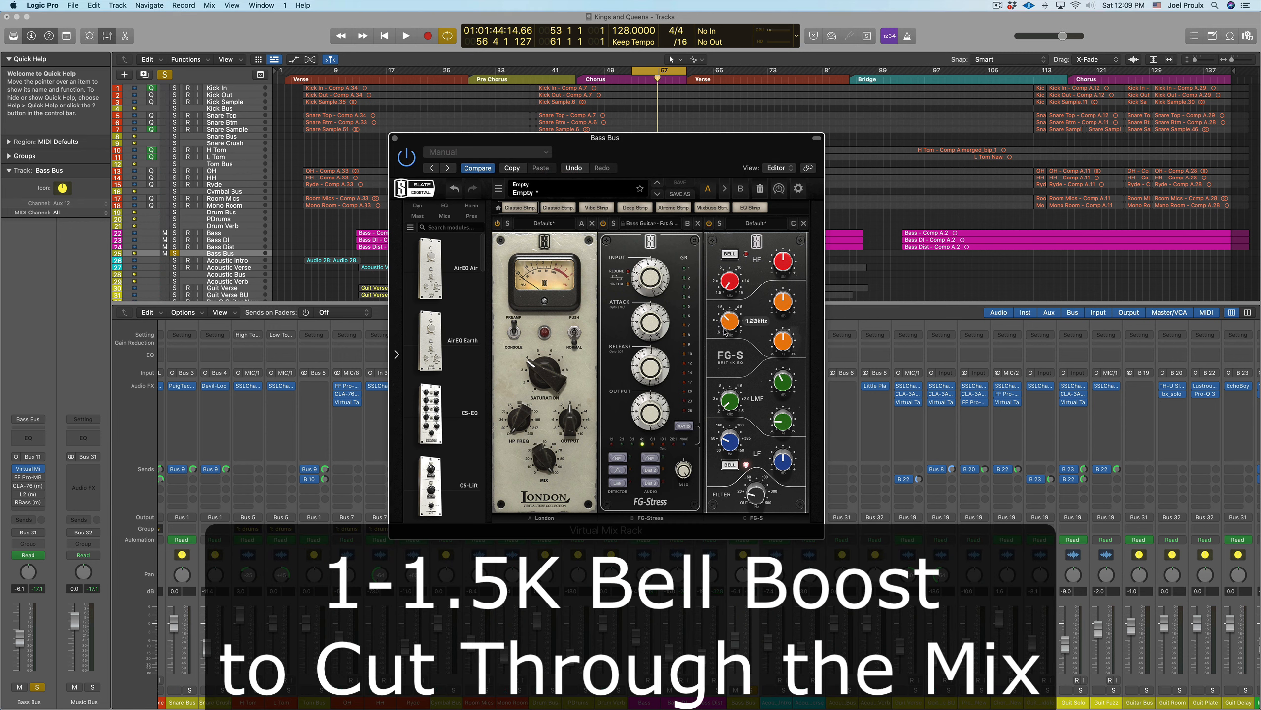
{"action": "left_click_drag", "start_coordinate": [725, 332], "coordinate": [726, 339]}
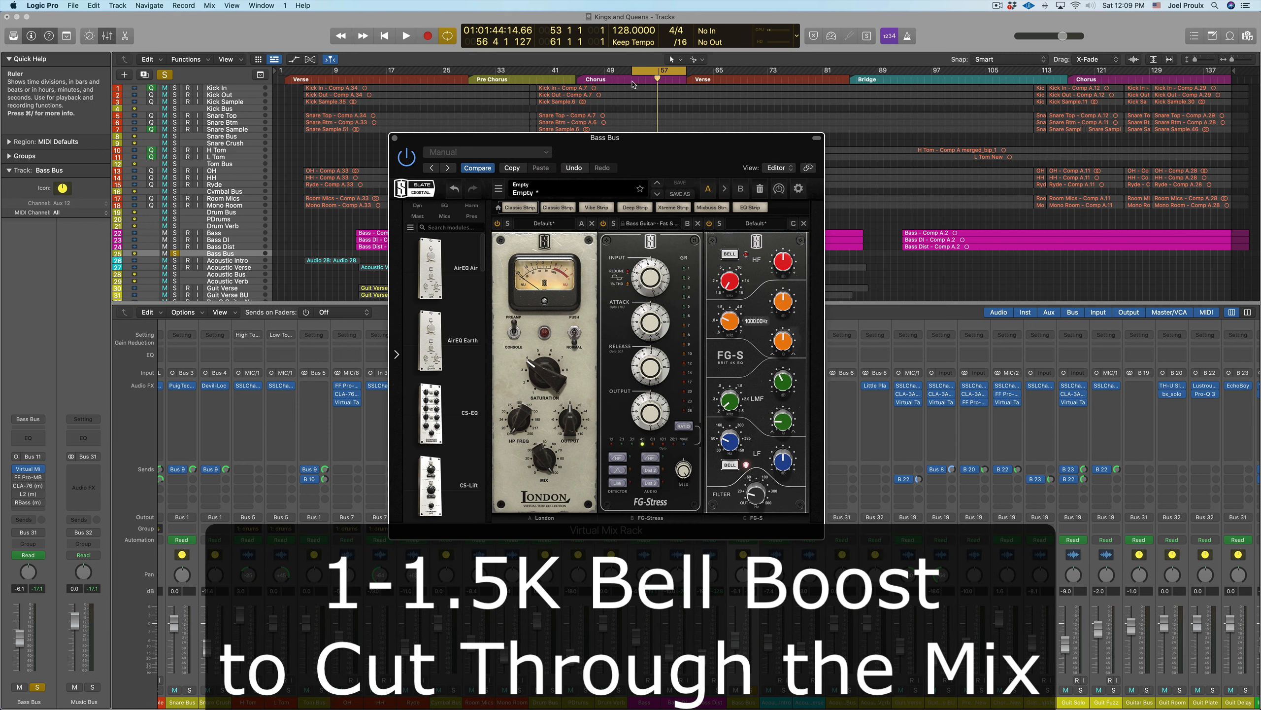
{"action": "key", "text": "space"}
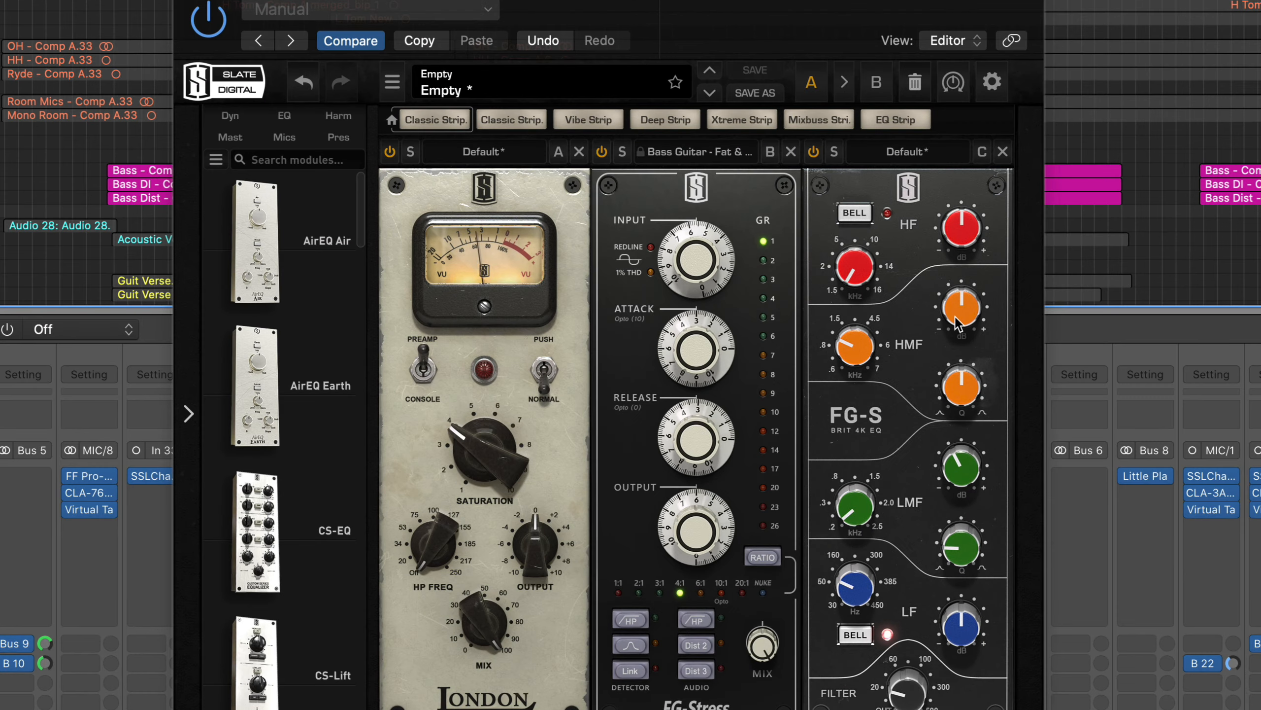
{"action": "left_click_drag", "start_coordinate": [781, 305], "coordinate": [780, 288]}
{"action": "left_click_drag", "start_coordinate": [959, 288], "coordinate": [962, 248]}
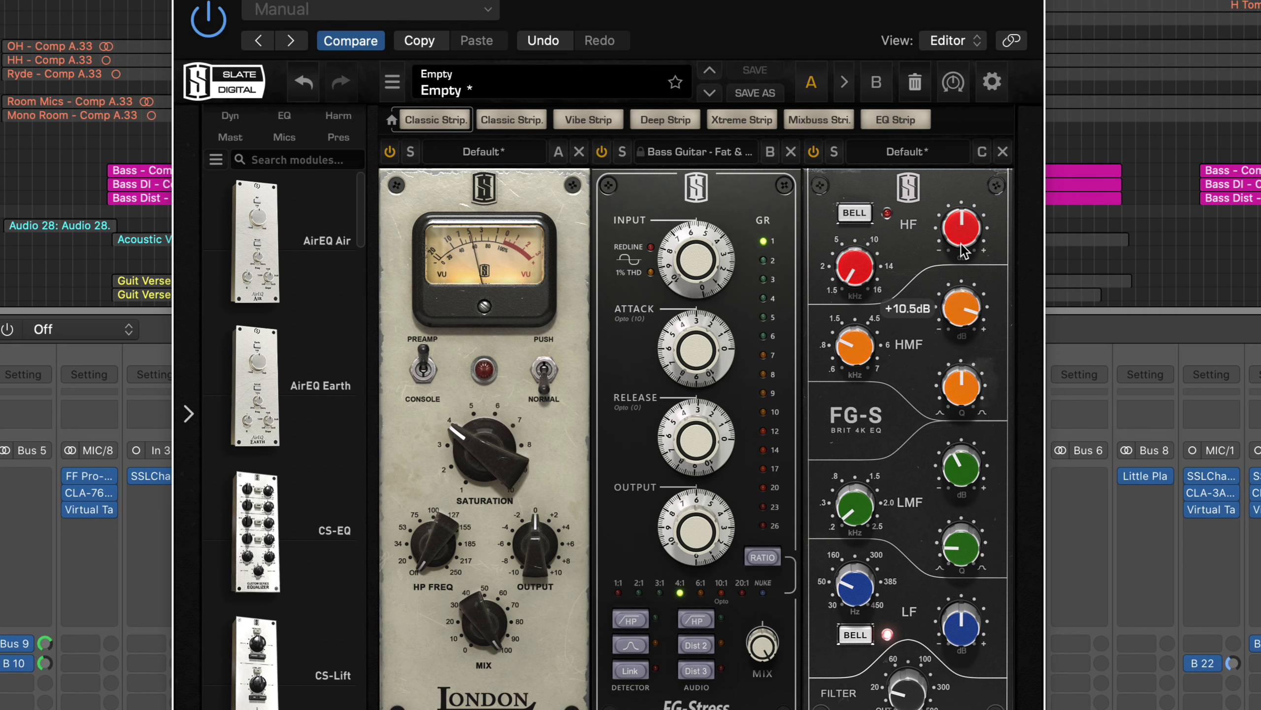
{"action": "left_click_drag", "start_coordinate": [962, 243], "coordinate": [962, 323]}
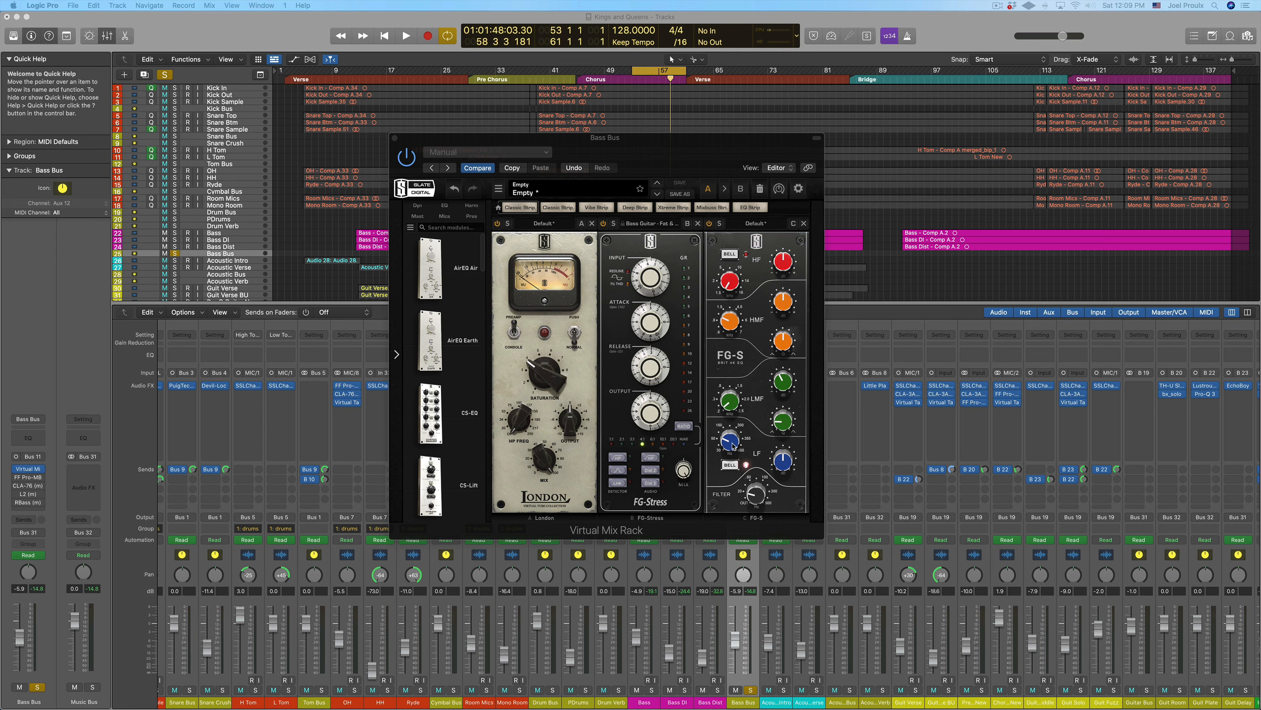
Try different FG-S low-frequency (LF) gain settings at 80.1 Hz, return the gain to zero and close Virtual Mix Rack.
{"action": "left_click_drag", "start_coordinate": [728, 446], "coordinate": [727, 446]}
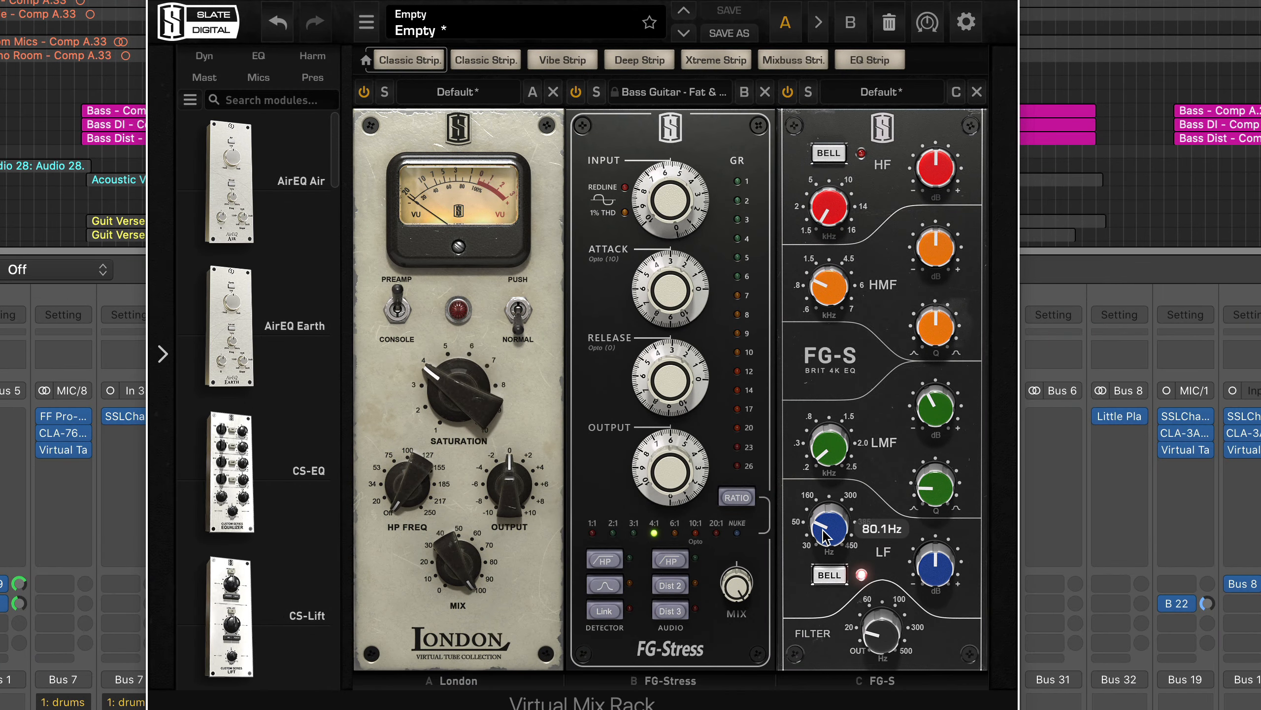
{"action": "left_click_drag", "start_coordinate": [828, 527], "coordinate": [828, 527]}
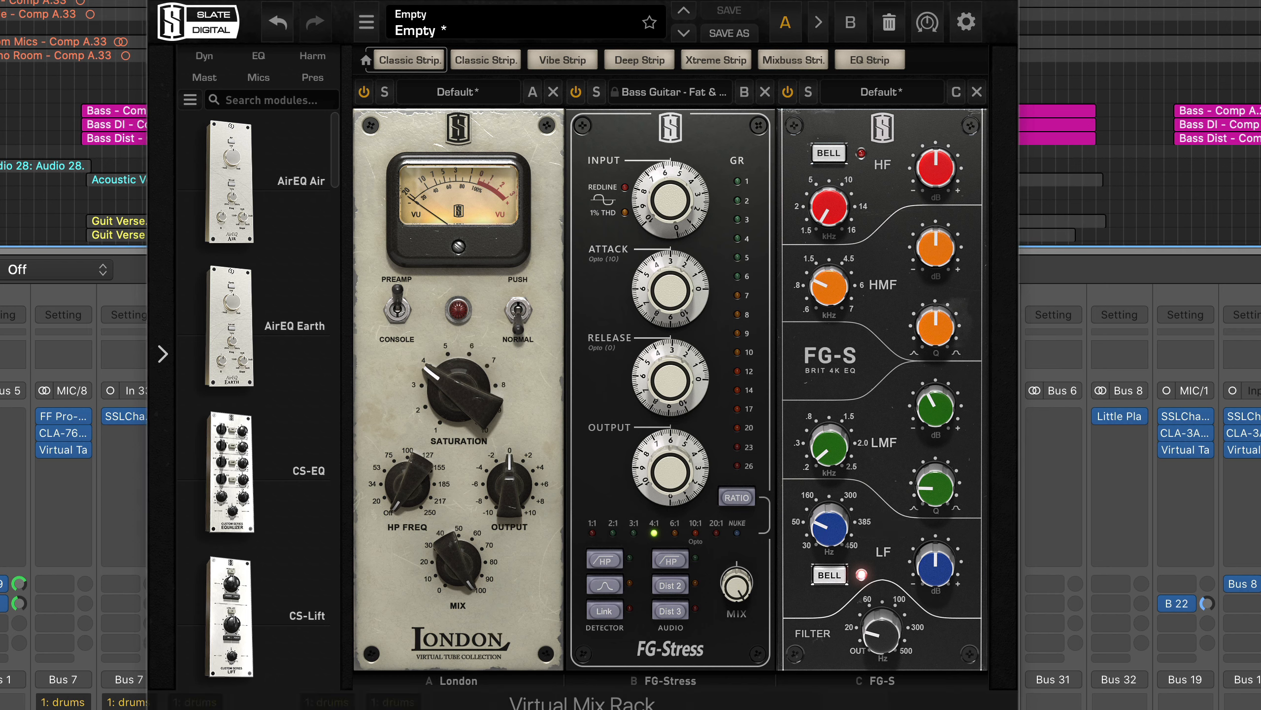
{"action": "left_click_drag", "start_coordinate": [931, 570], "coordinate": [939, 668]}
{"action": "mouse_move", "coordinate": [937, 596]}
{"action": "left_mouse_down"}
{"action": "mouse_move", "coordinate": [942, 481]}
{"action": "mouse_move", "coordinate": [940, 577]}
{"action": "left_mouse_up"}
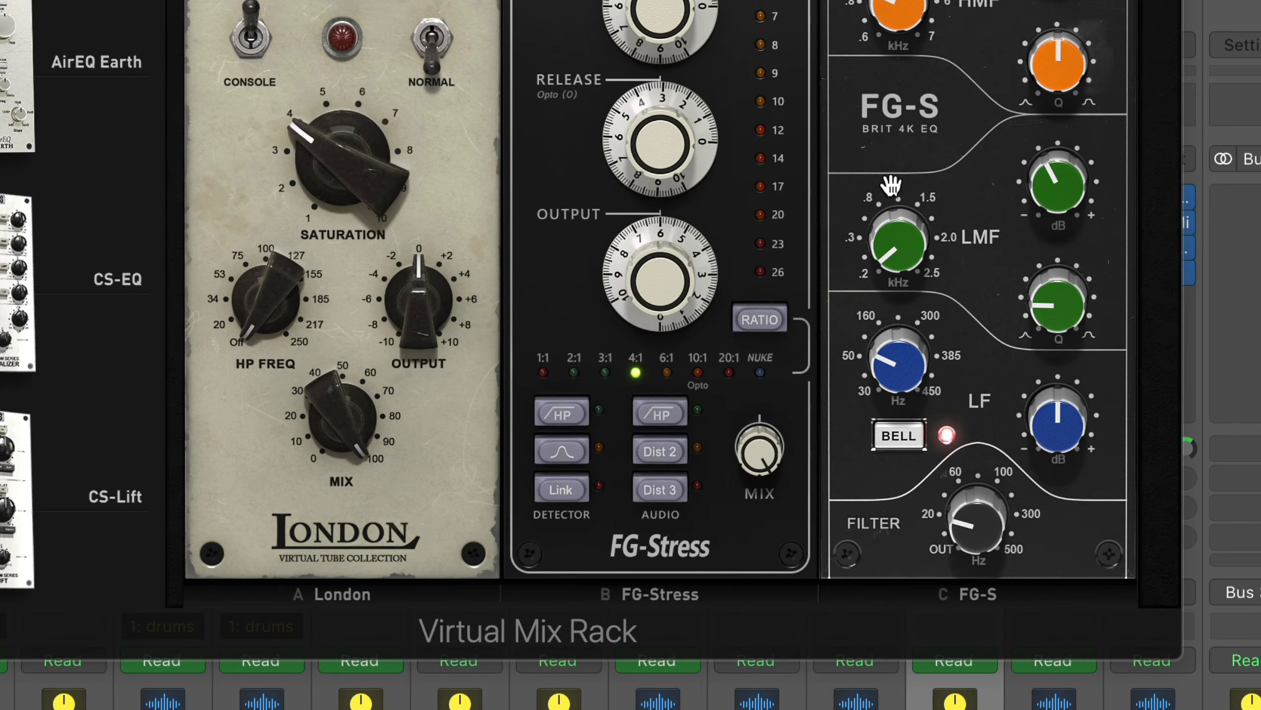
{"action": "mouse_move", "coordinate": [1057, 423]}
{"action": "left_mouse_down"}
{"action": "mouse_move", "coordinate": [1060, 303]}
{"action": "mouse_move", "coordinate": [1040, 432]}
{"action": "mouse_move", "coordinate": [1045, 324]}
{"action": "mouse_move", "coordinate": [1033, 425]}
{"action": "left_mouse_up"}
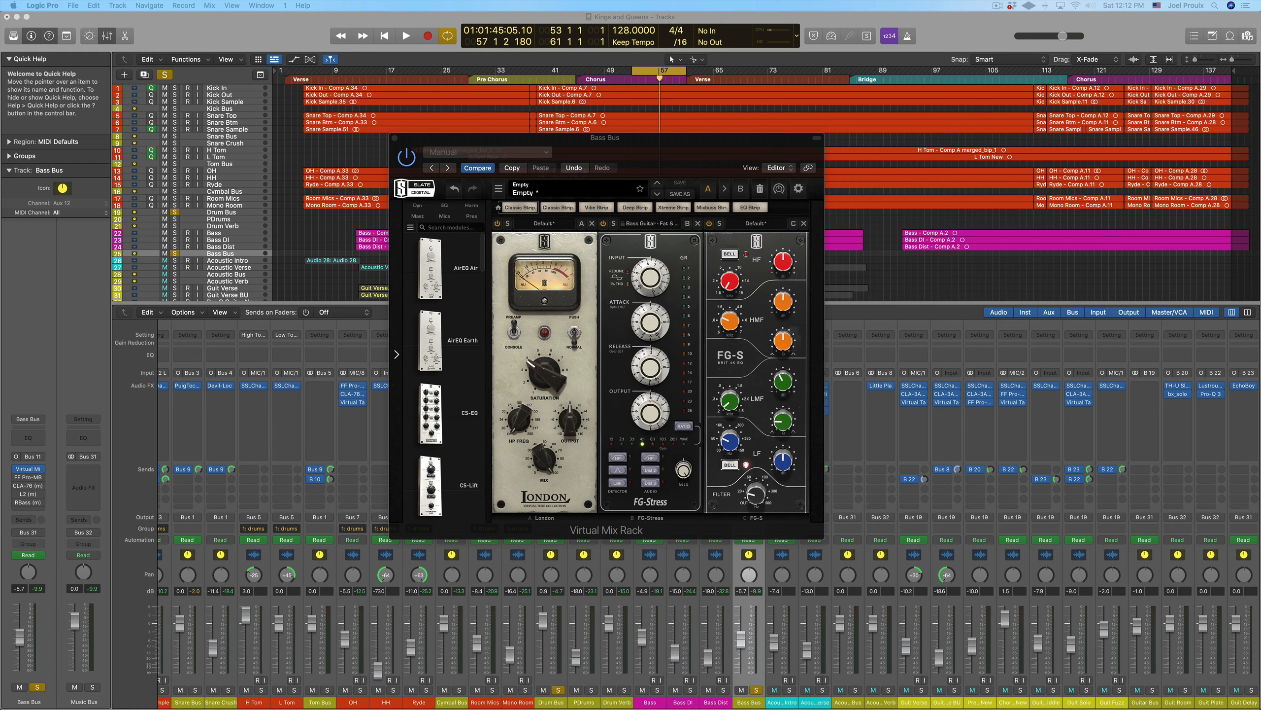
{"action": "key", "text": "super+w"}
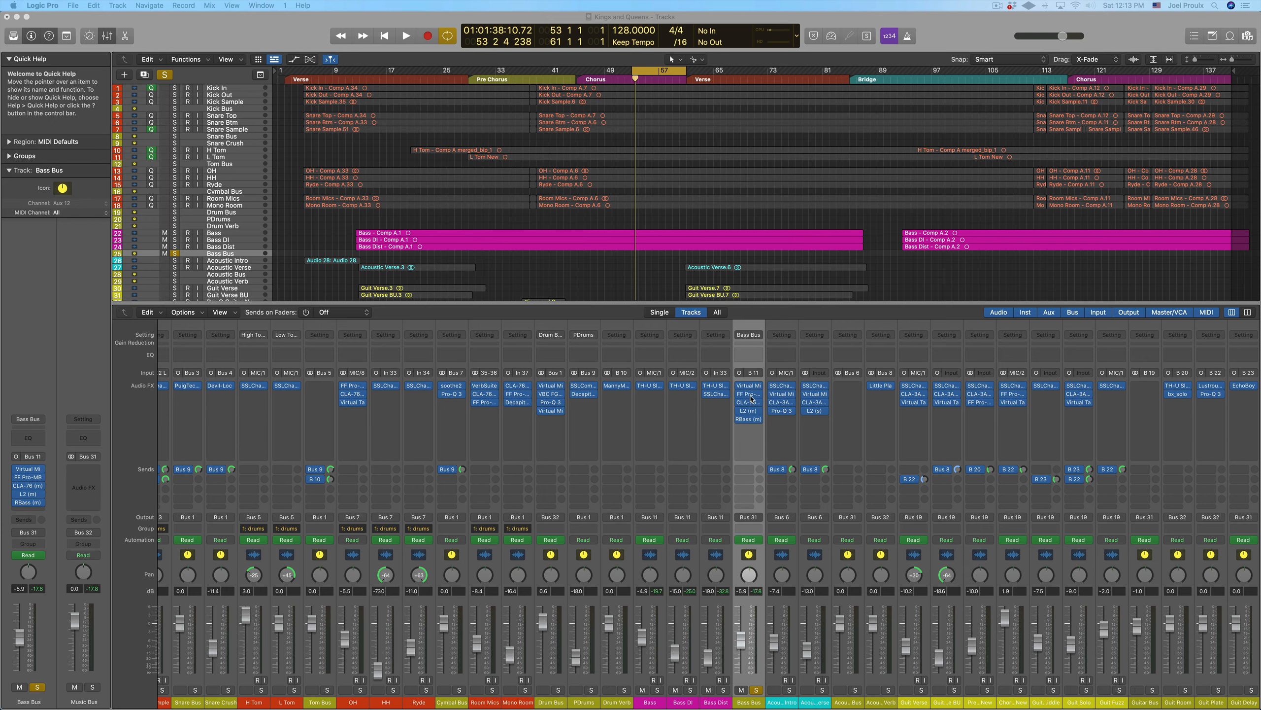
Open FF Pro-MB on the Bass Bus, check its high crossover, and play the bass with the low band's compression settings shown.
{"action": "left_click", "coordinate": [748, 394]}
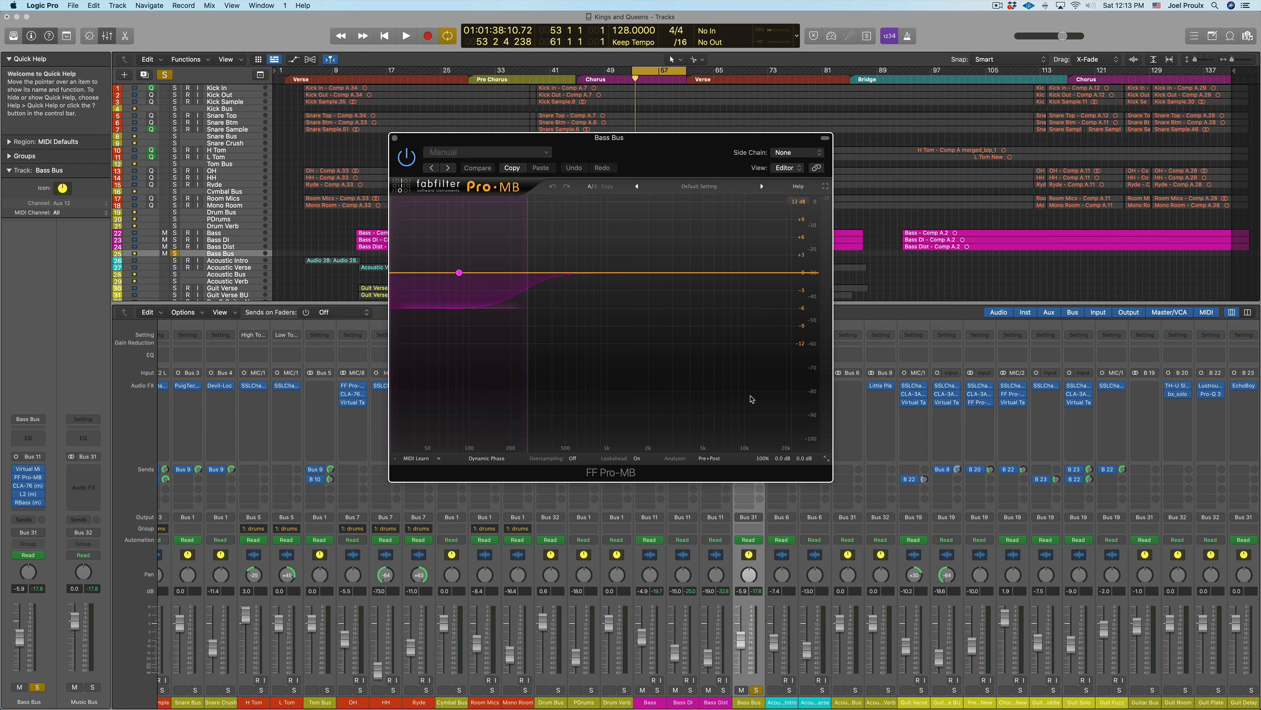
{"action": "mouse_move", "coordinate": [529, 275]}
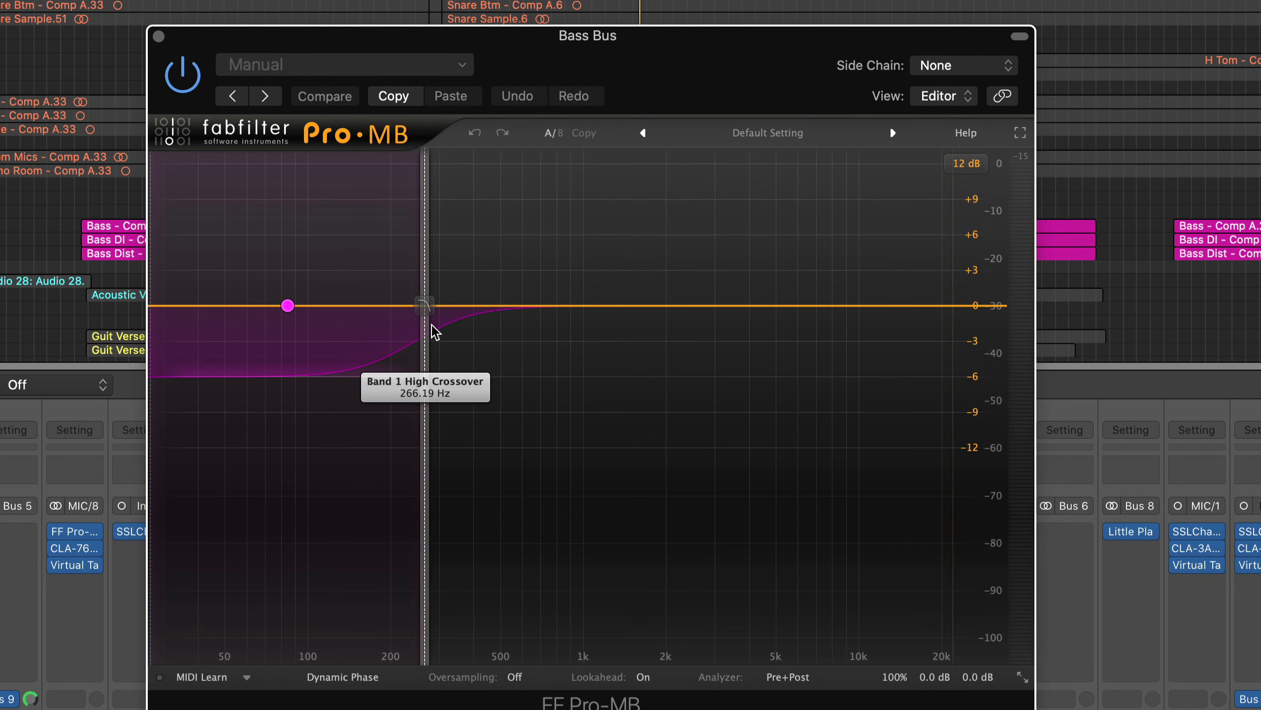
{"action": "left_click", "coordinate": [289, 306]}
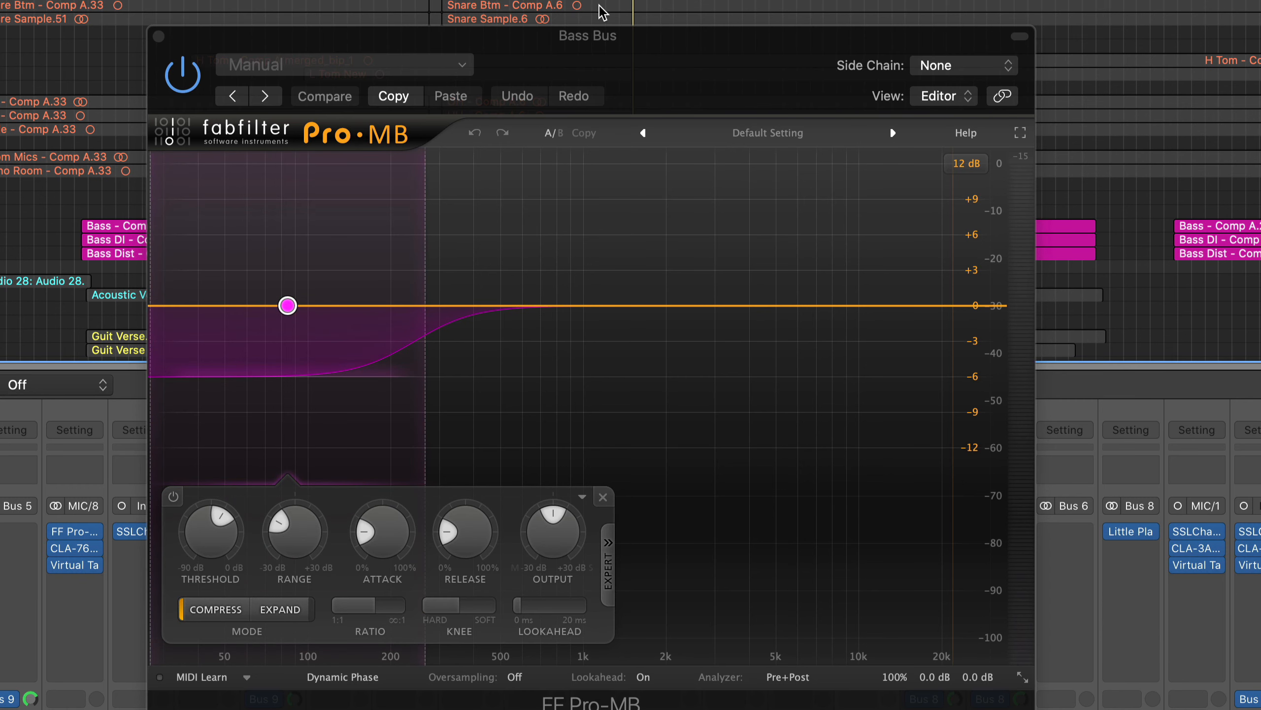
{"action": "key", "text": "space"}
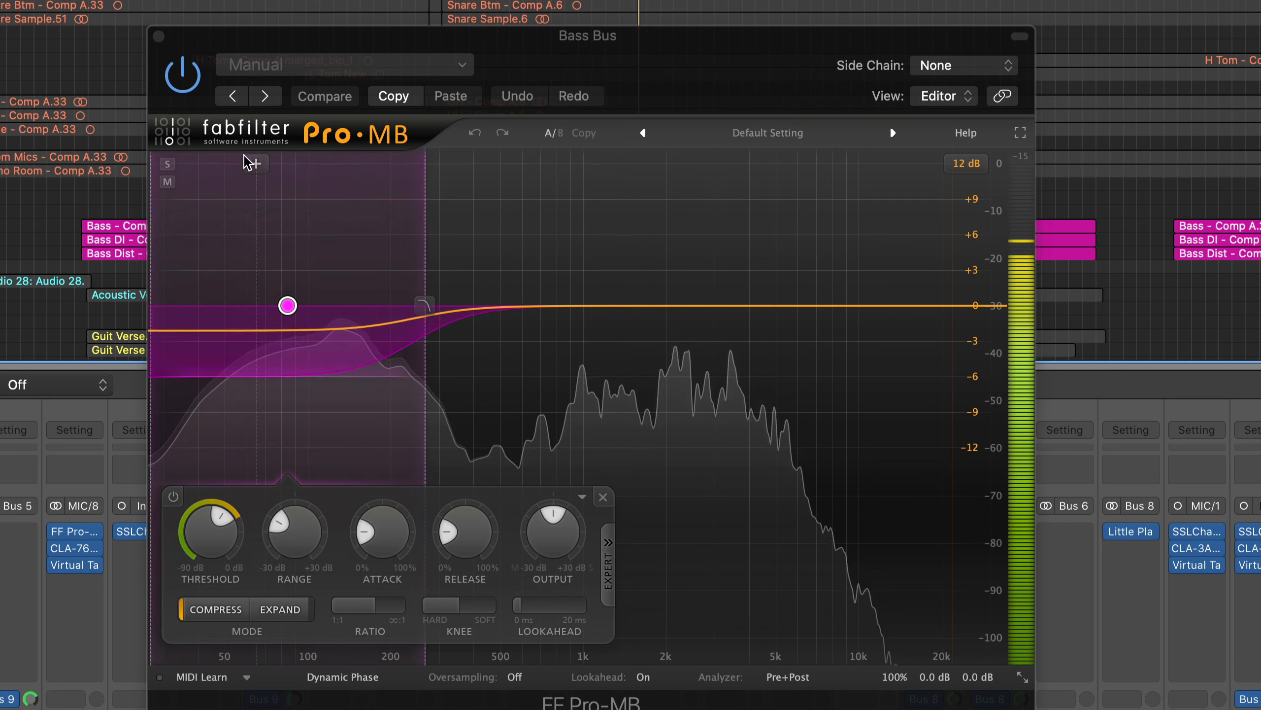
Audition the Pro-MB low band soloed, clear its solo, stop playback and examine the band's output level.
{"action": "left_click", "coordinate": [167, 171]}
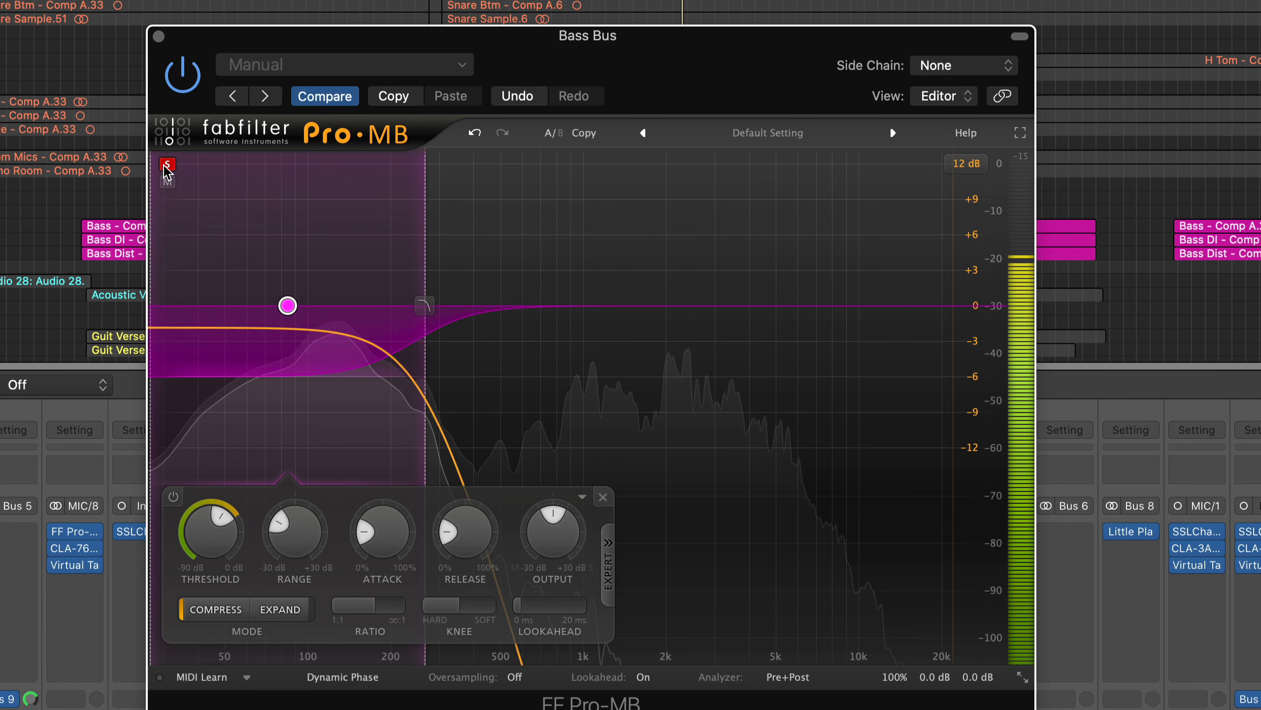
{"action": "left_click", "coordinate": [166, 172]}
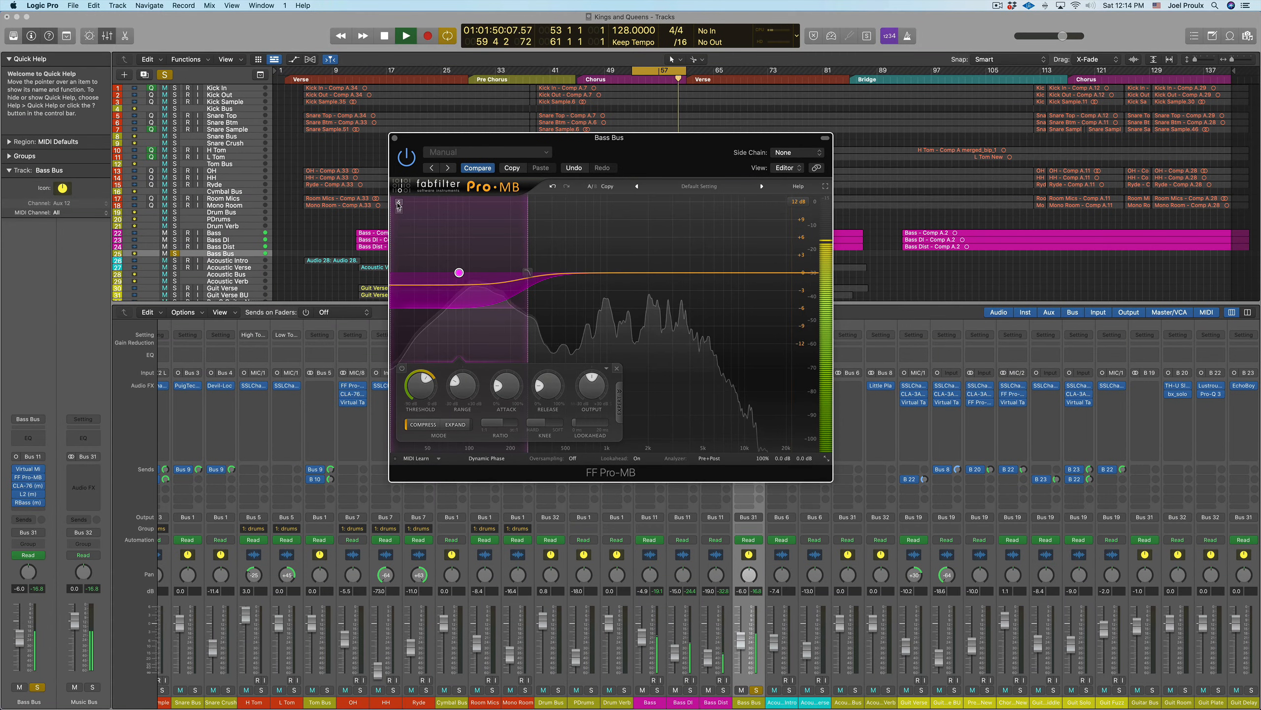
{"action": "key", "text": "space"}
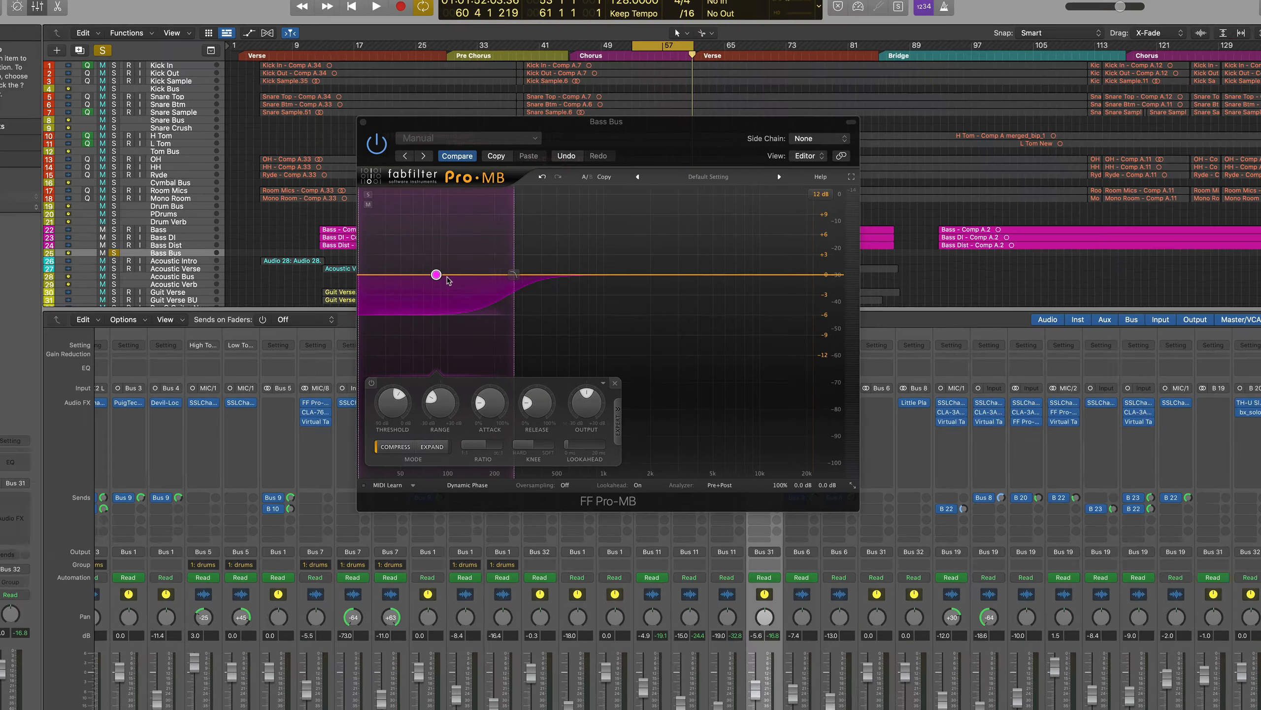
{"action": "mouse_move", "coordinate": [439, 276]}
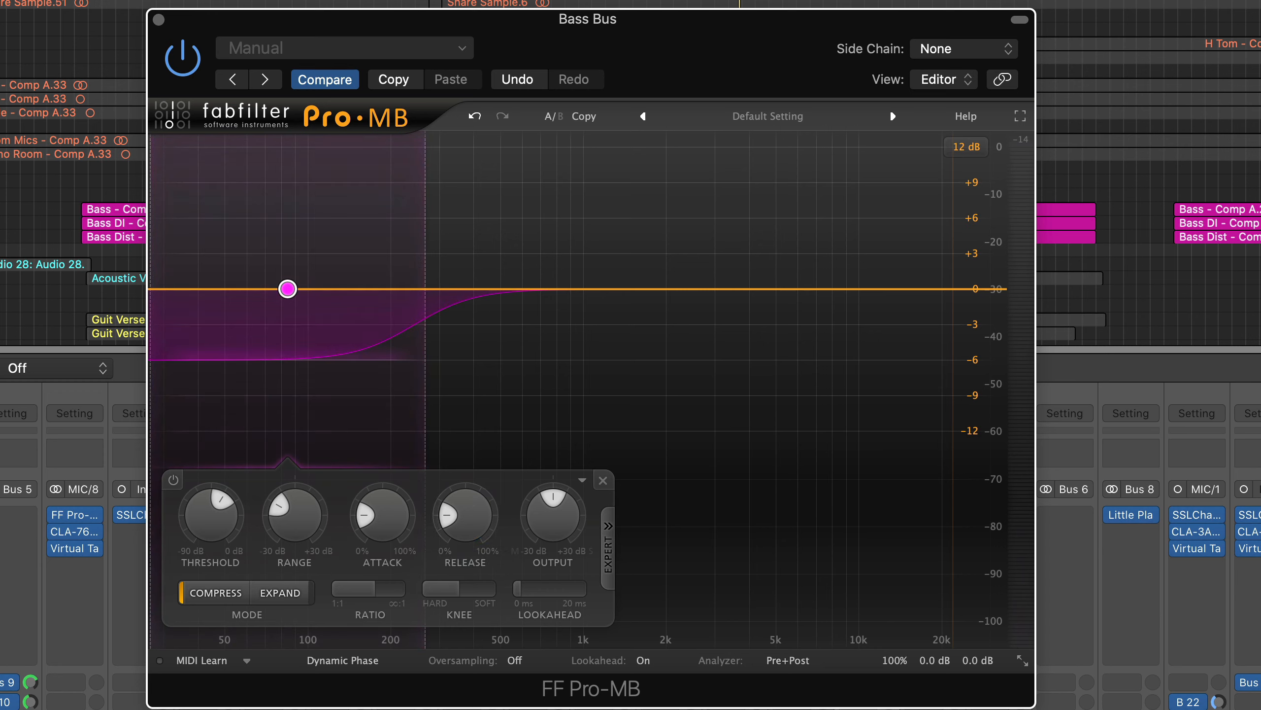
{"action": "mouse_move", "coordinate": [549, 530]}
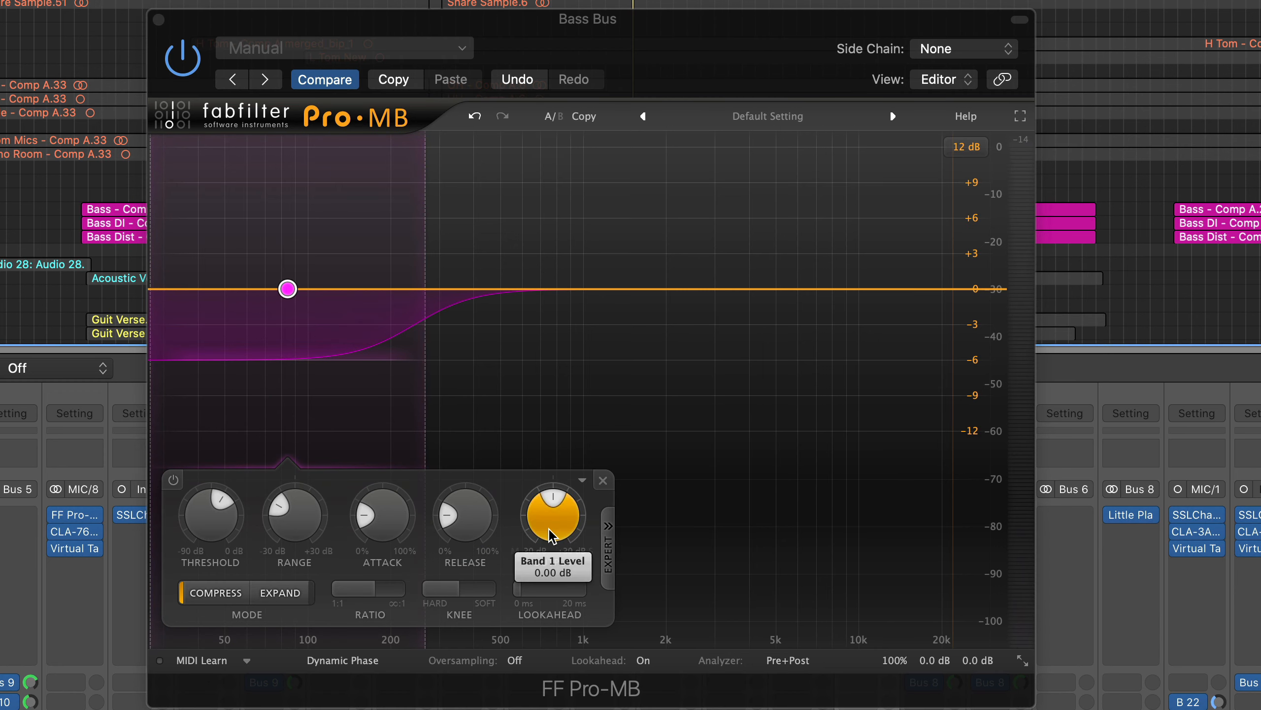
Try raising the Pro-MB low band's output level while the bass plays, and undo the change.
{"action": "left_click_drag", "start_coordinate": [549, 529], "coordinate": [541, 442]}
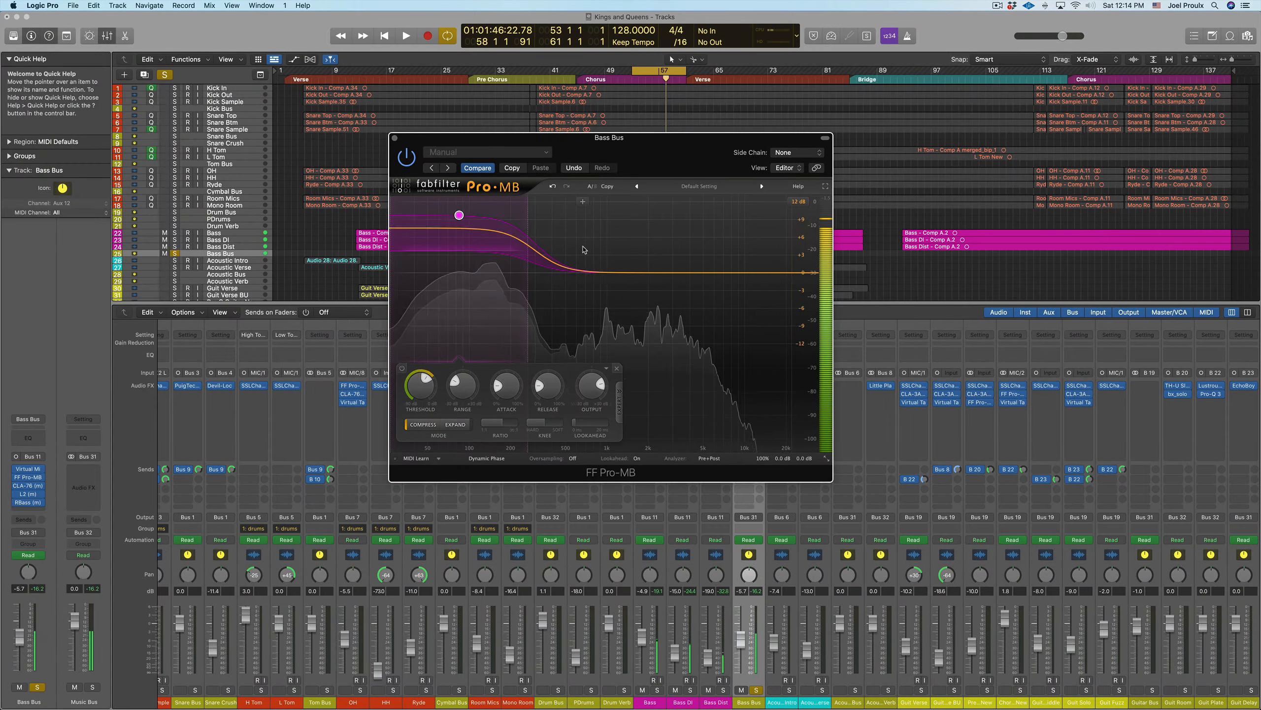
{"action": "left_click", "coordinate": [553, 186]}
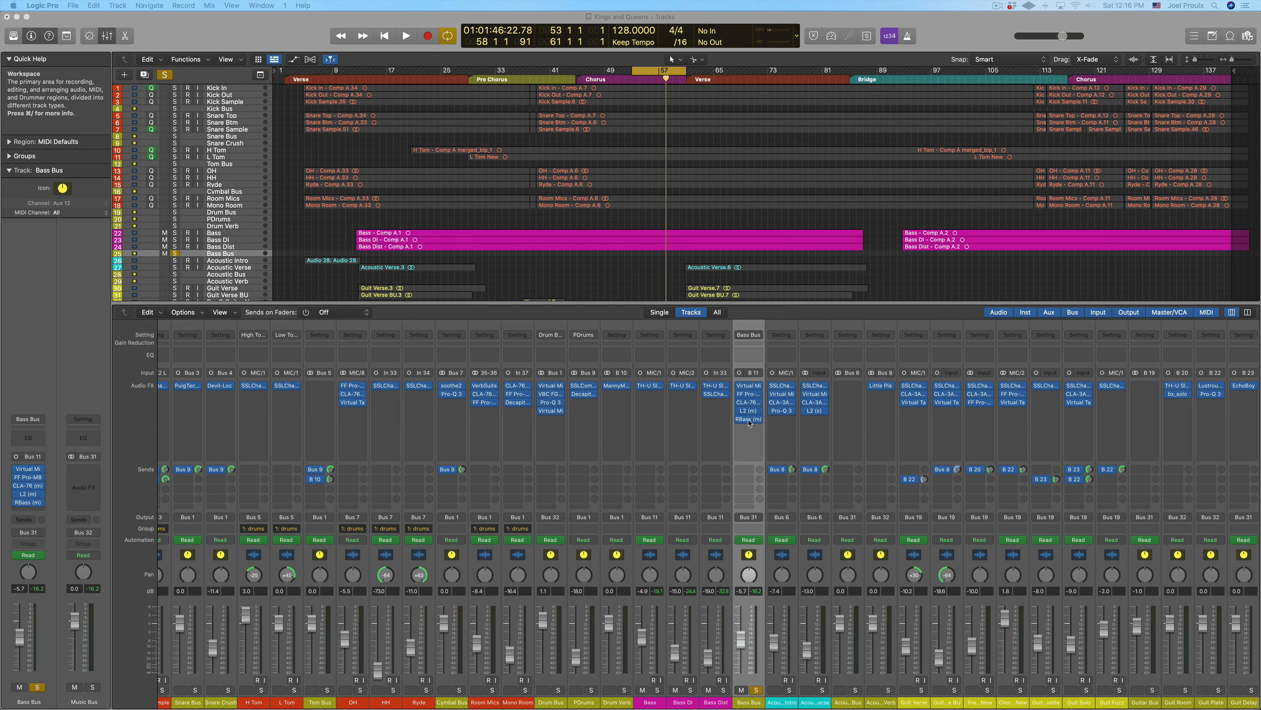
Open RBass on the Bass Bus and move the playhead back five bars to bar 53 in the chorus.
{"action": "left_click", "coordinate": [749, 419]}
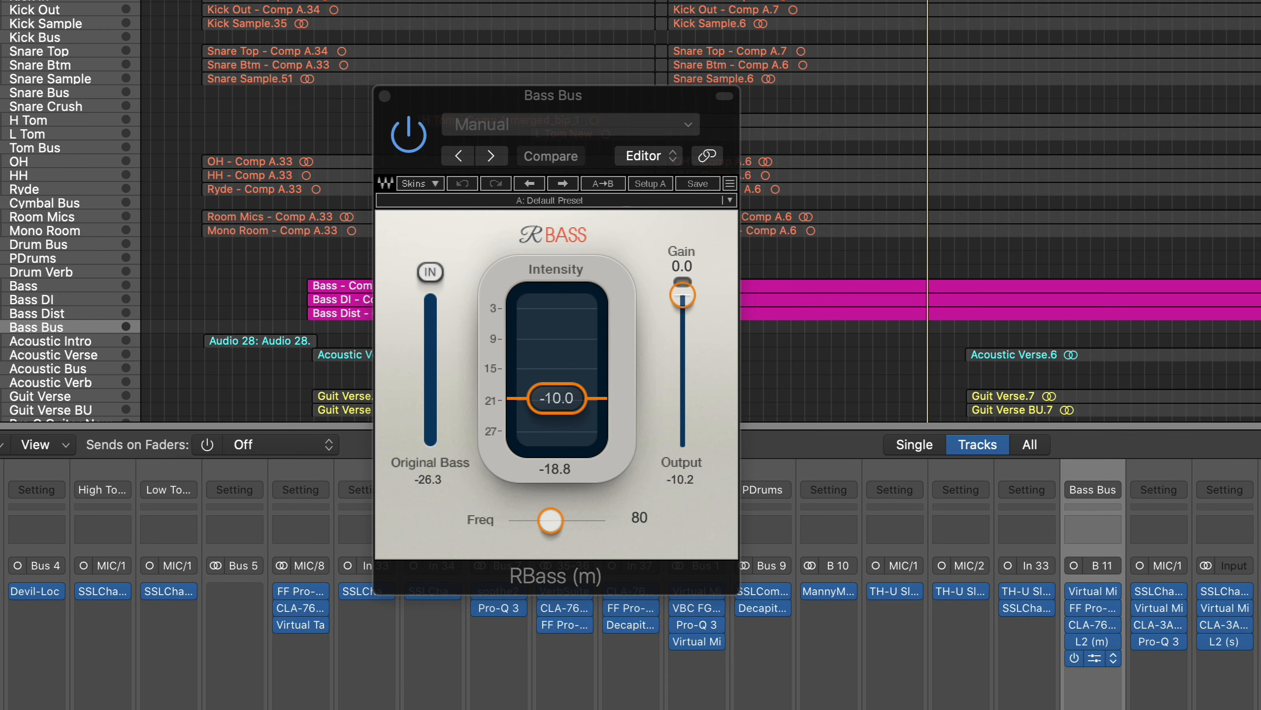
{"action": "key", "text": "comma"}
{"action": "key", "text": "comma"}
{"action": "key", "text": "comma"}
{"action": "key", "text": "comma"}
{"action": "key", "text": "comma"}
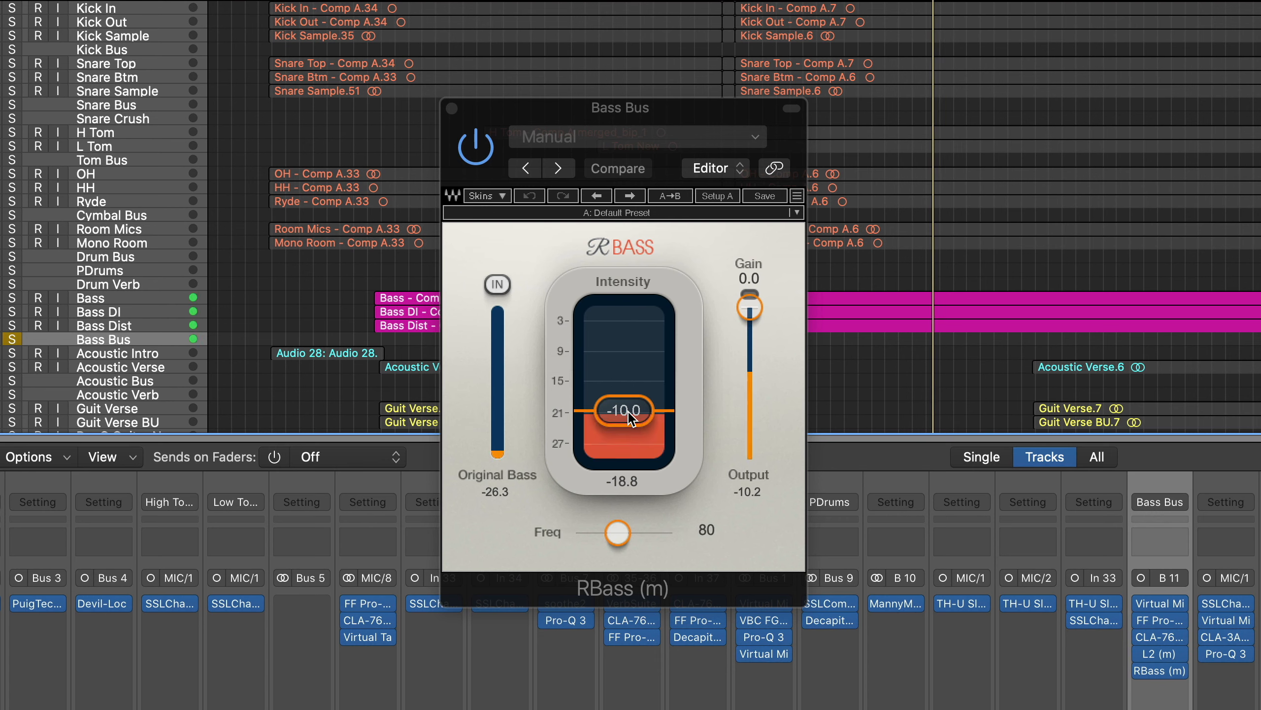
Try different RBass intensity settings while the bass plays, return the intensity to -10.0 and stop playback.
{"action": "mouse_move", "coordinate": [631, 419]}
{"action": "left_mouse_down"}
{"action": "mouse_move", "coordinate": [630, 452]}
{"action": "mouse_move", "coordinate": [631, 334]}
{"action": "mouse_move", "coordinate": [631, 445]}
{"action": "mouse_move", "coordinate": [631, 346]}
{"action": "mouse_move", "coordinate": [630, 413]}
{"action": "left_mouse_up"}
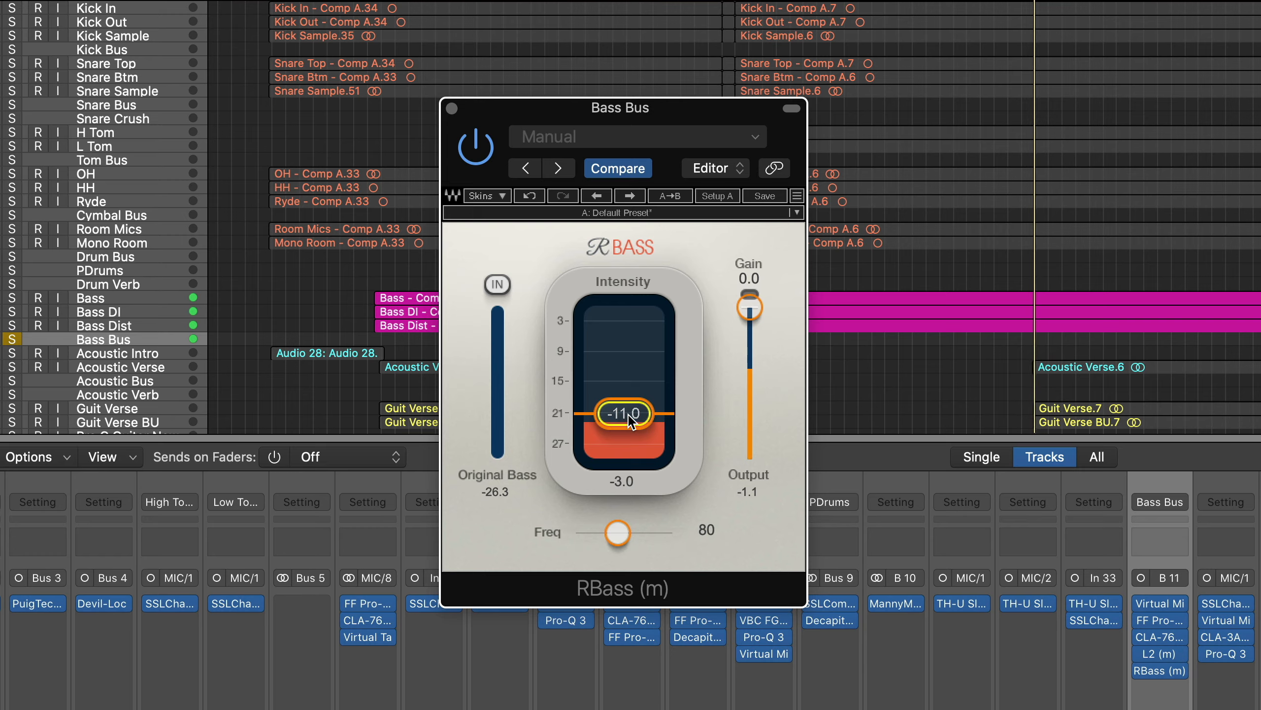
{"action": "key", "text": "space"}
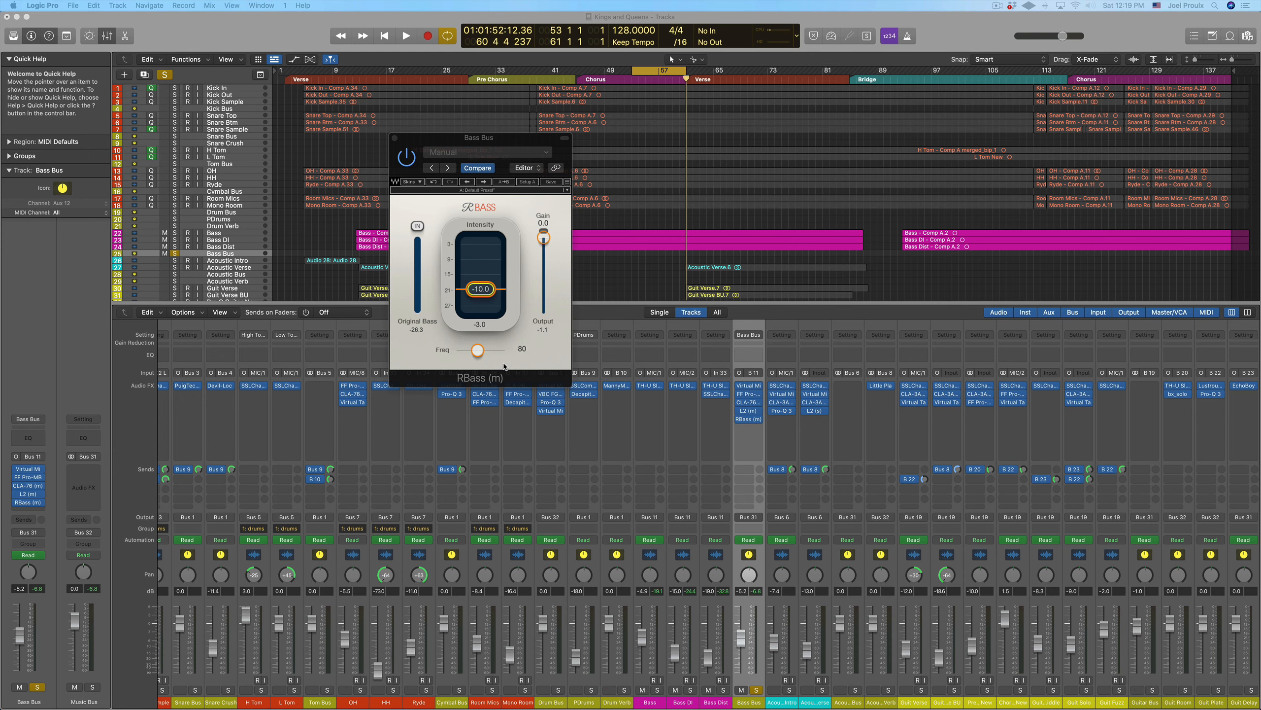